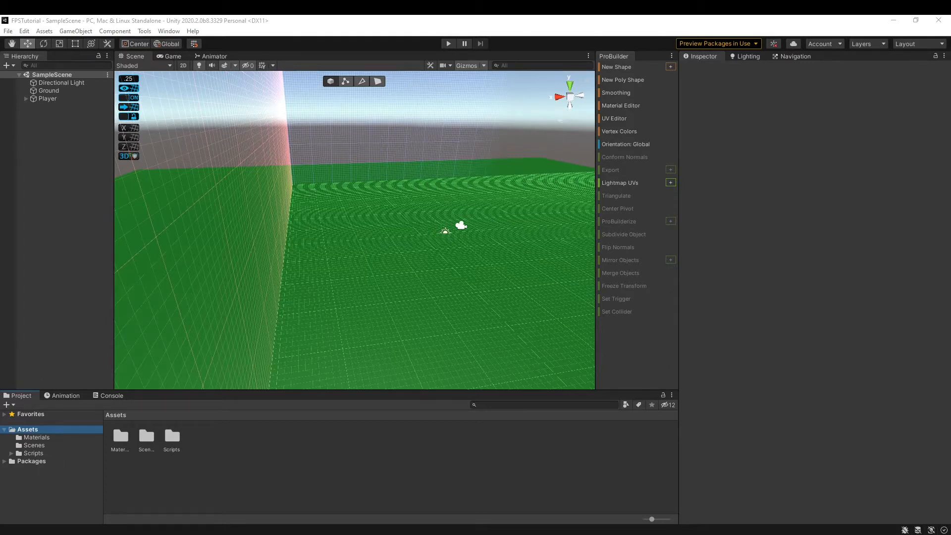
# Open the ProBuilder window from Tools and start a New Shape with a 1×1×1 cube preview.
pyautogui.click(144, 31)
pyautogui.moveTo(162, 57)
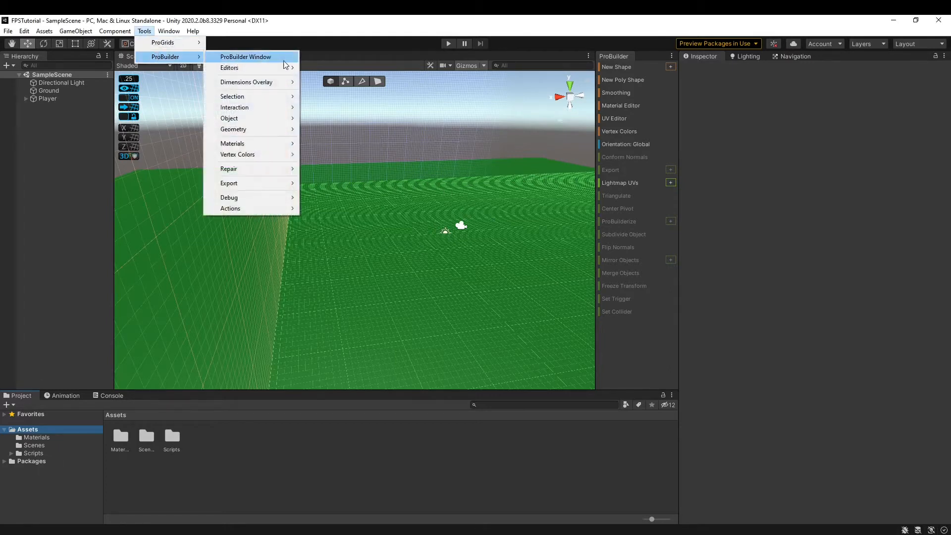
pyautogui.click(287, 60)
pyautogui.moveTo(509, 161); pyautogui.dragTo(411, 175, button='right')
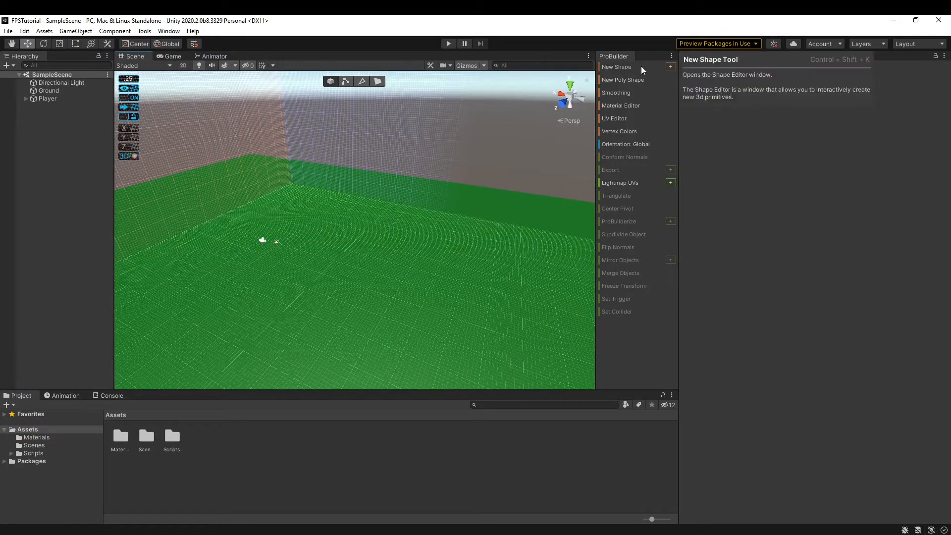
pyautogui.click(670, 67)
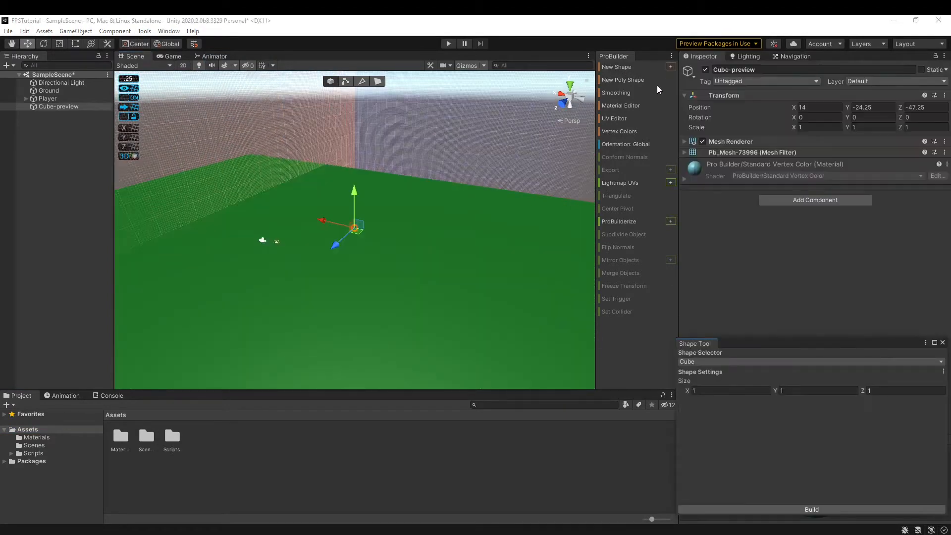
# Float the Shape Tool over the Scene view and fly the camera toward the cube.
pyautogui.moveTo(723, 345); pyautogui.dragTo(381, 245)
pyautogui.click(388, 261)
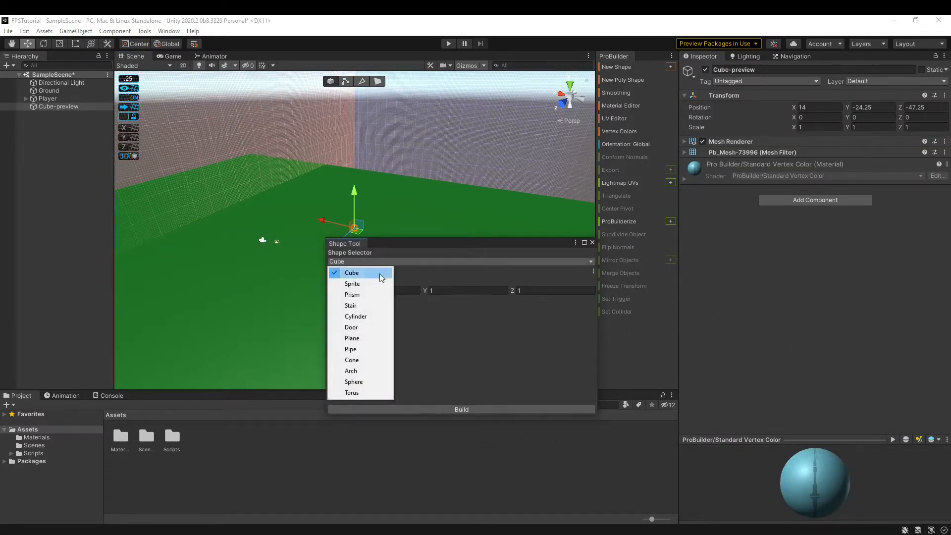
pyautogui.moveTo(387, 223); pyautogui.dragTo(409, 262, button='right')
pyautogui.press('w')
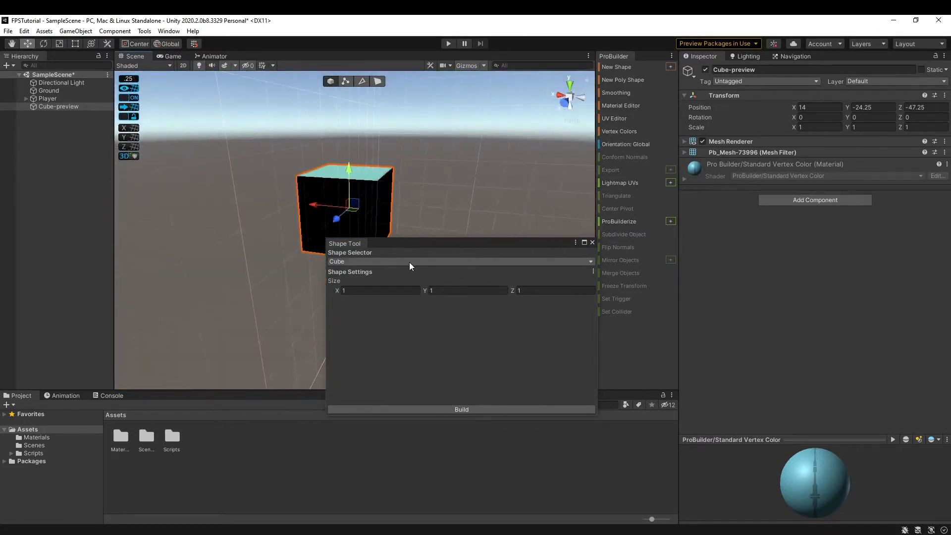
pyautogui.click(396, 260)
pyautogui.click(395, 259)
# Preview the Sprite, Prism, Stair, Cylinder and Door shapes in turn.
pyautogui.click(379, 261)
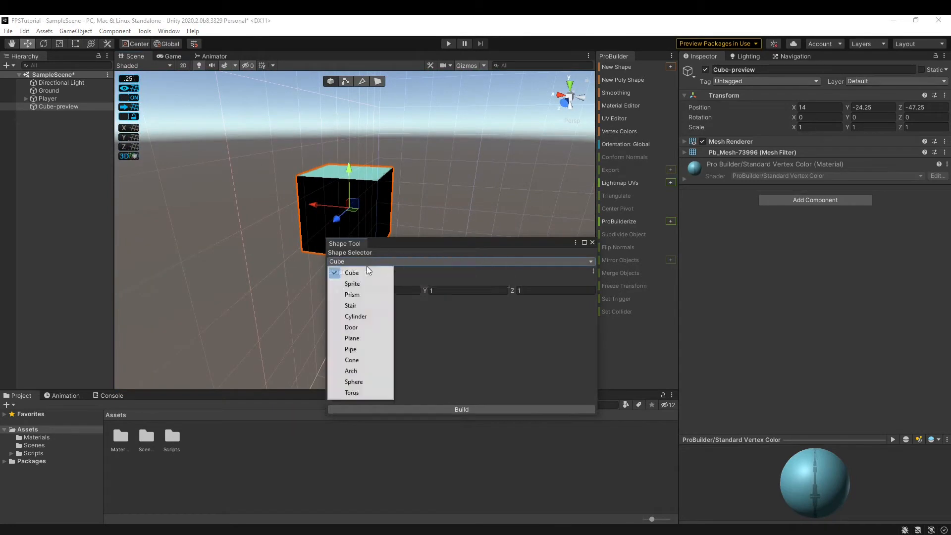
pyautogui.click(370, 285)
pyautogui.click(376, 261)
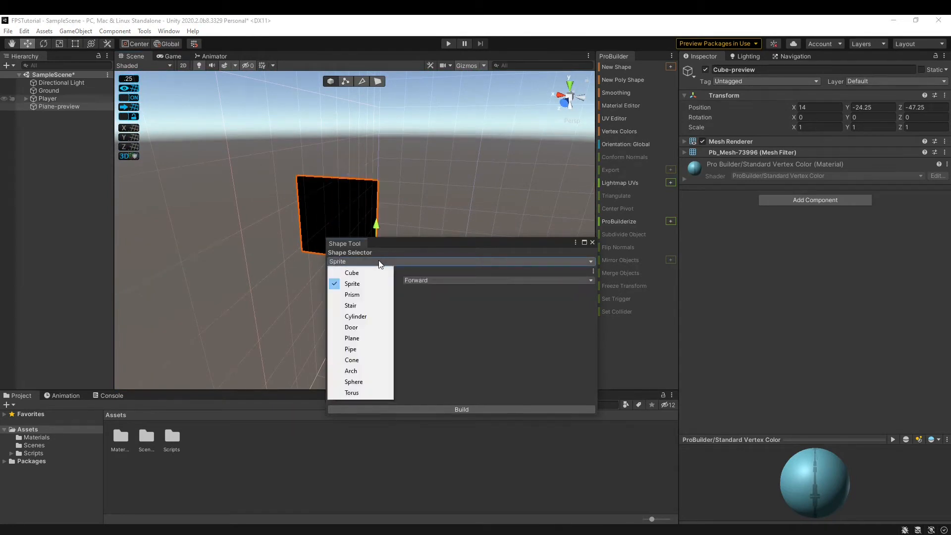
pyautogui.click(376, 294)
pyautogui.click(358, 262)
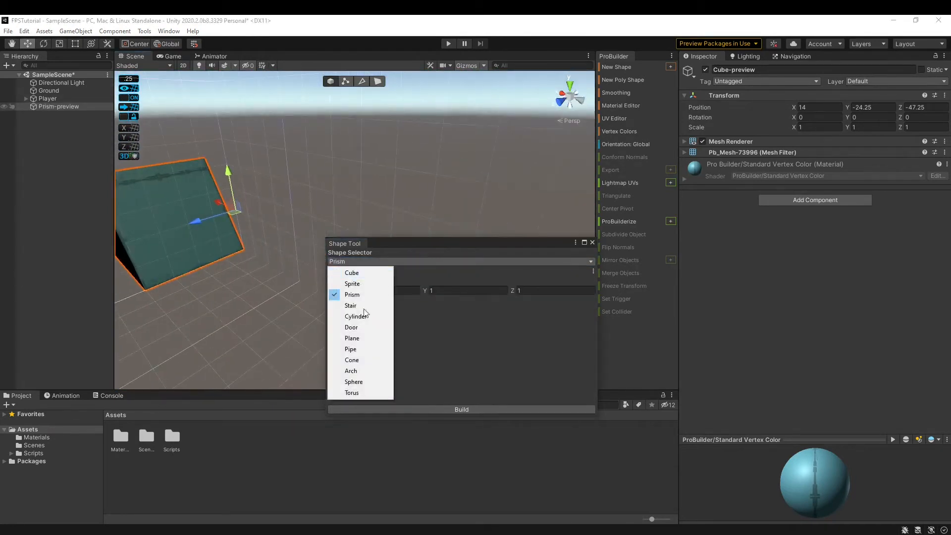
pyautogui.click(366, 304)
pyautogui.click(406, 261)
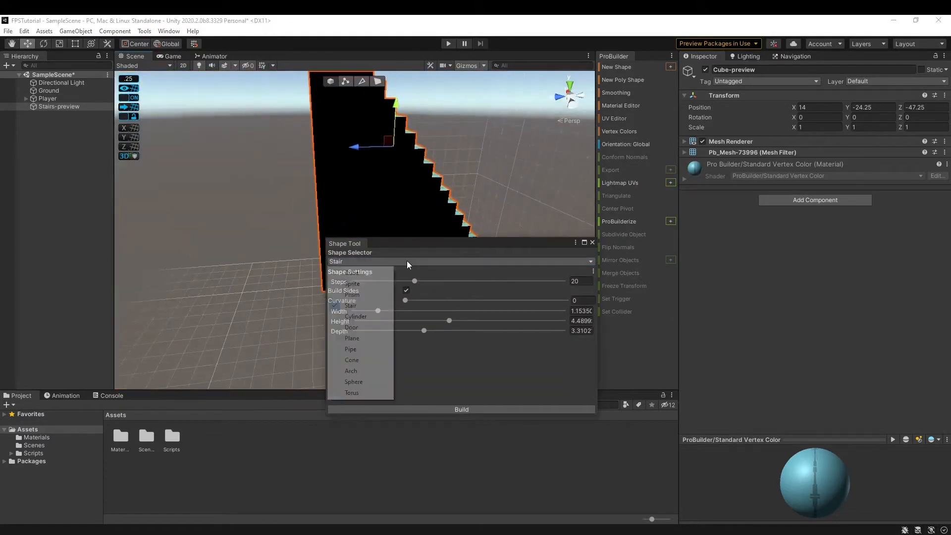
pyautogui.click(374, 316)
pyautogui.click(366, 262)
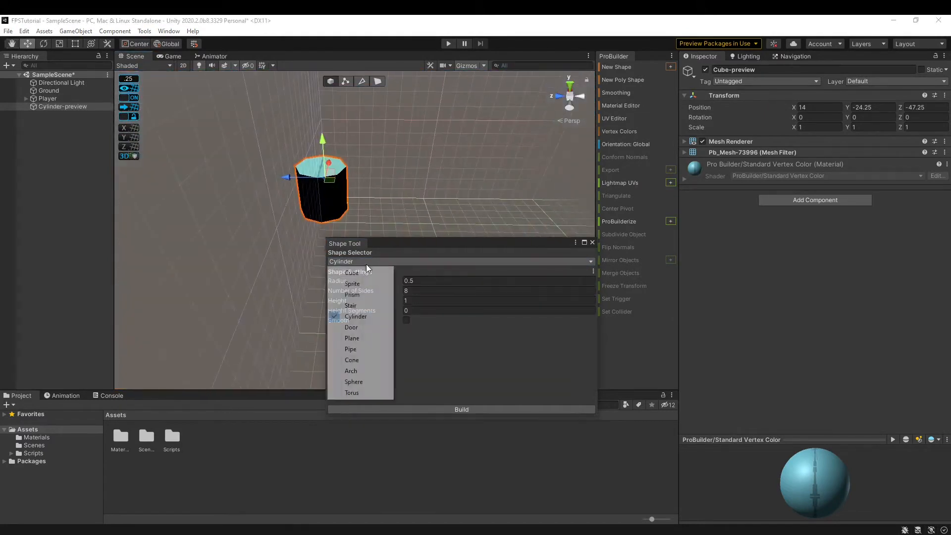
pyautogui.click(365, 328)
pyautogui.click(359, 262)
pyautogui.moveTo(411, 171); pyautogui.dragTo(407, 262, button='right')
# Preview the Plane, Pipe, Cone, Arch, Sphere and Torus shapes in turn.
pyautogui.click(407, 262)
pyautogui.click(353, 338)
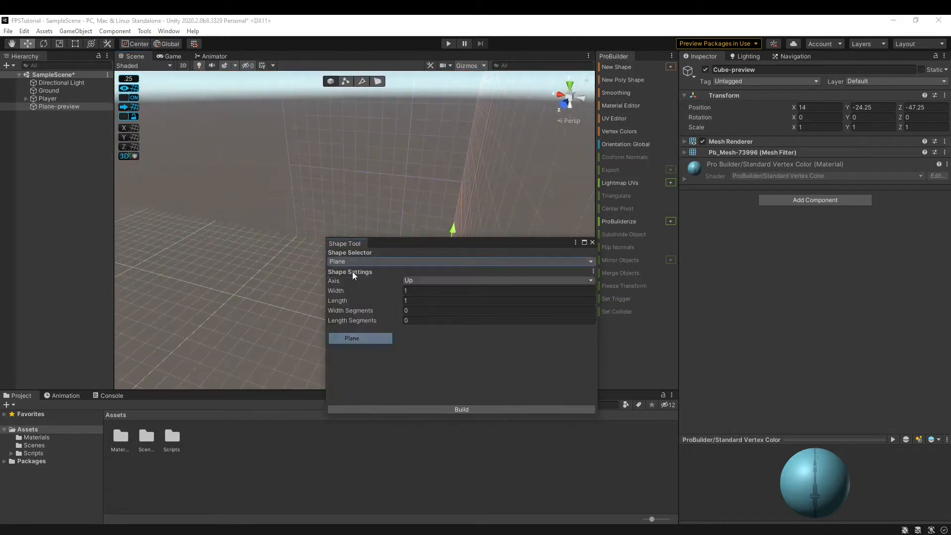
pyautogui.click(352, 262)
pyautogui.click(362, 349)
pyautogui.click(341, 261)
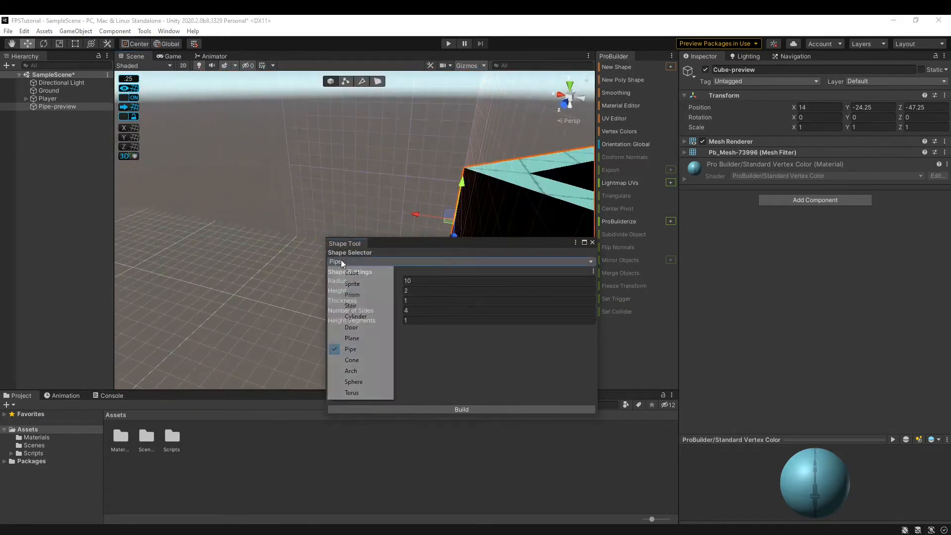
pyautogui.click(362, 360)
pyautogui.moveTo(404, 124); pyautogui.dragTo(400, 145, button='right')
pyautogui.click(372, 261)
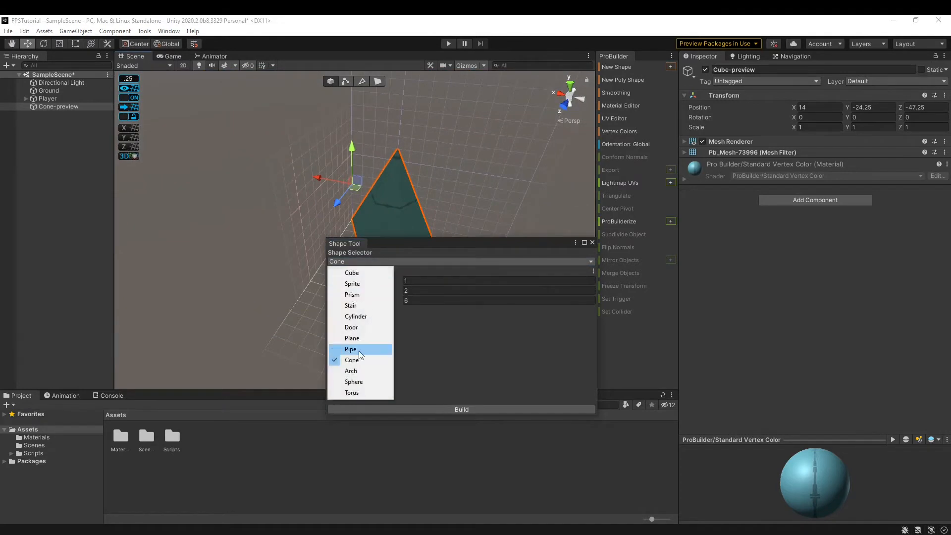
pyautogui.click(361, 350)
pyautogui.click(361, 260)
pyautogui.click(363, 379)
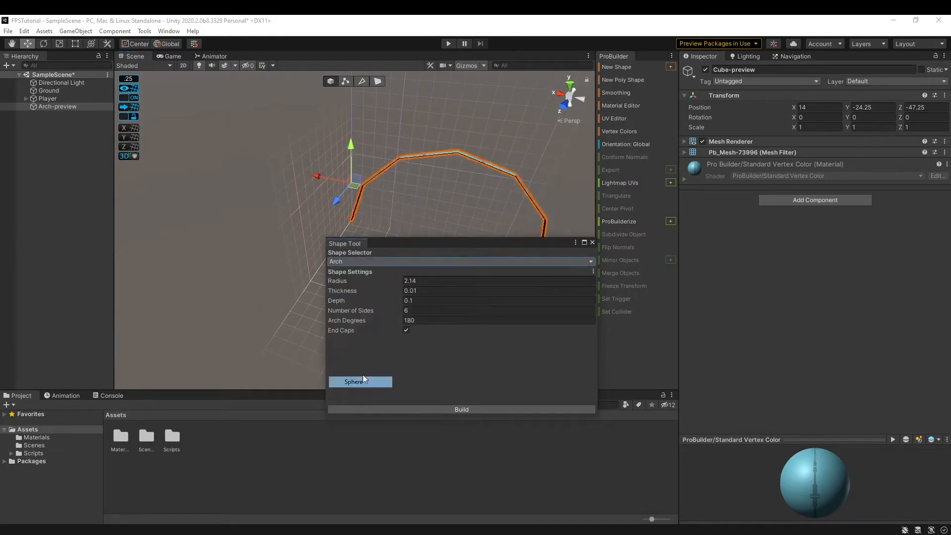
pyautogui.click(346, 261)
pyautogui.click(362, 389)
# Raise the Torus Rows from 3 to 6 and then 12, then switch back to Cube.
pyautogui.moveTo(446, 178); pyautogui.dragTo(413, 299, button='right')
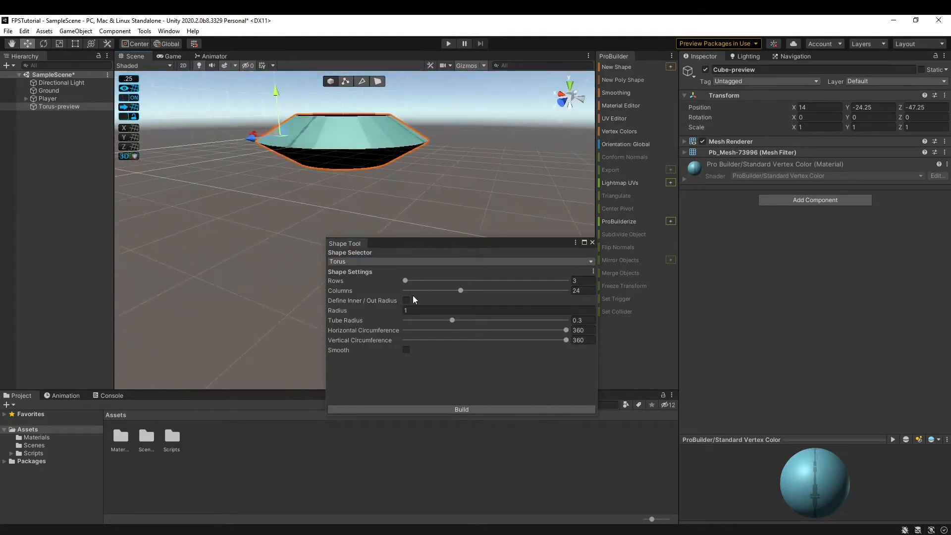
pyautogui.moveTo(406, 280); pyautogui.dragTo(454, 280)
pyautogui.moveTo(454, 208); pyautogui.dragTo(454, 235, button='right')
pyautogui.press('w')
pyautogui.press('s')
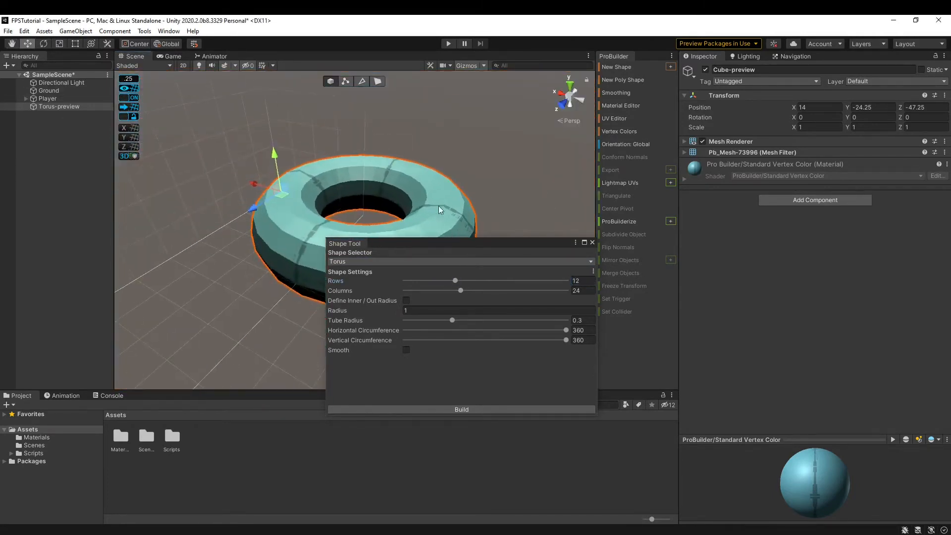
pyautogui.click(453, 261)
pyautogui.click(373, 270)
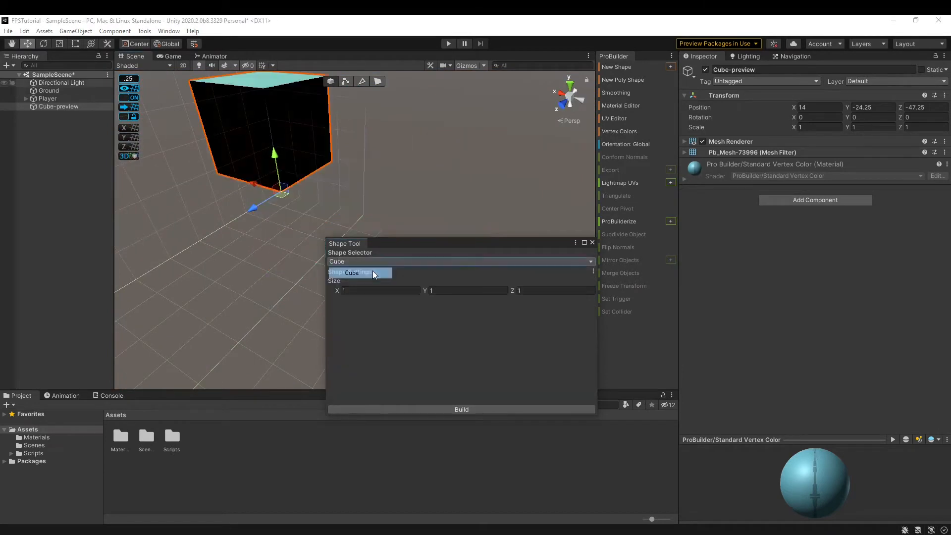
# Build the cube preview into the scene and close the Shape Tool.
pyautogui.press('f')
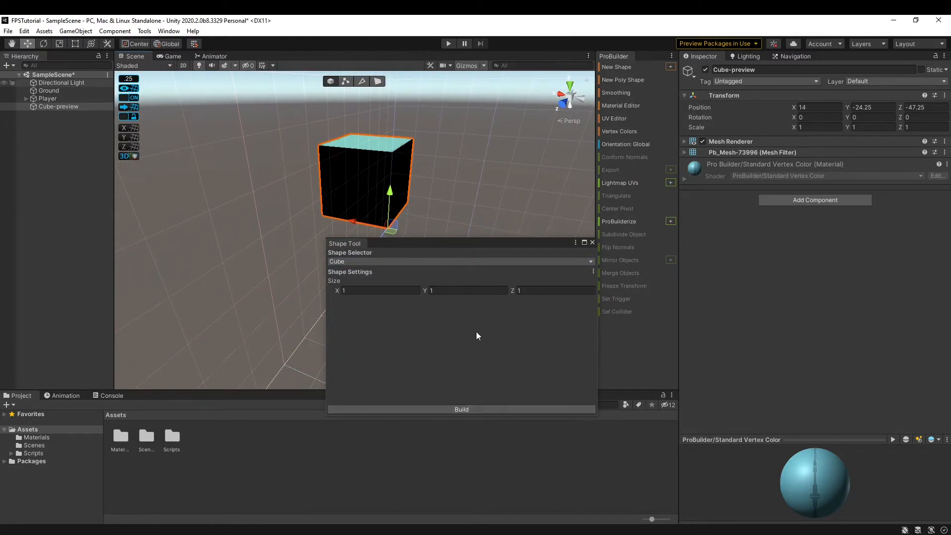
pyautogui.click(507, 410)
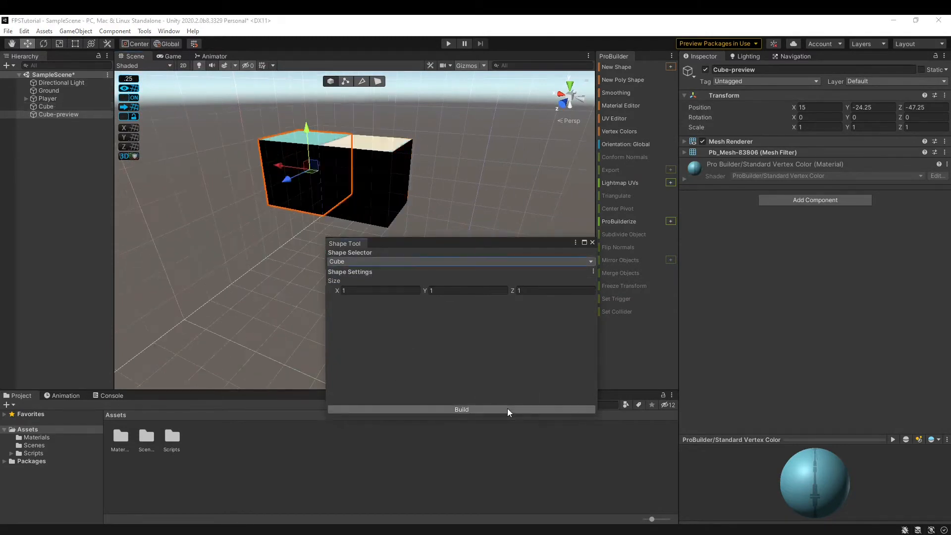
pyautogui.click(592, 242)
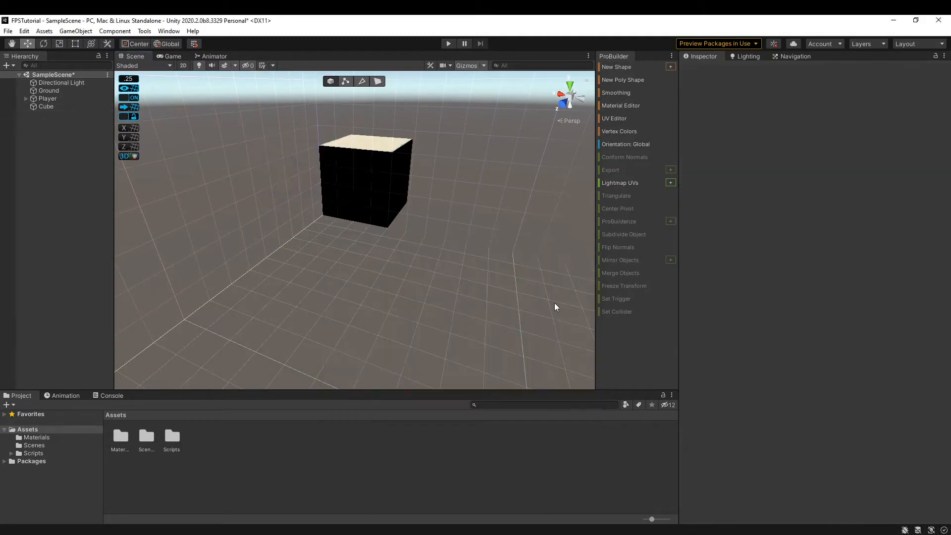
# Select the Cube and zero its Transform Position fields.
pyautogui.click(65, 107)
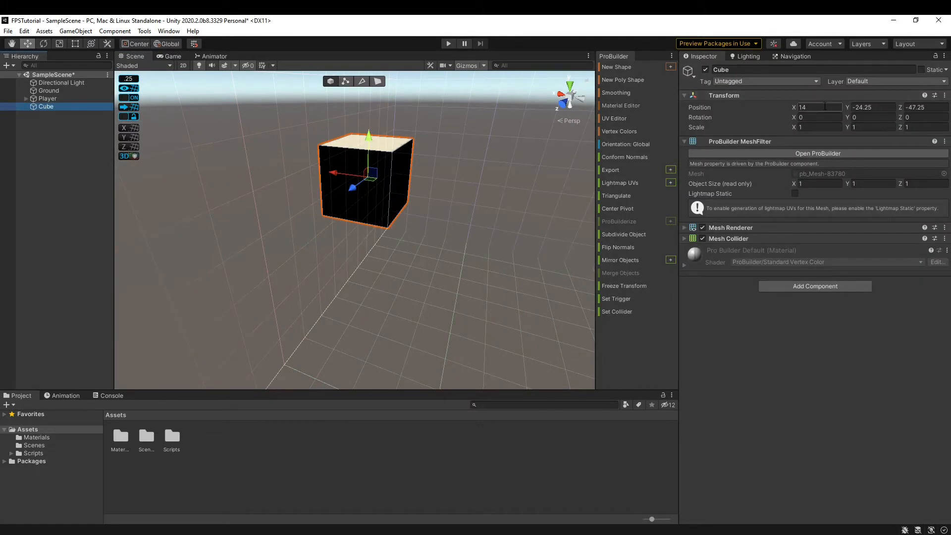
pyautogui.click(812, 107)
pyautogui.write('0')
pyautogui.press('Tab')
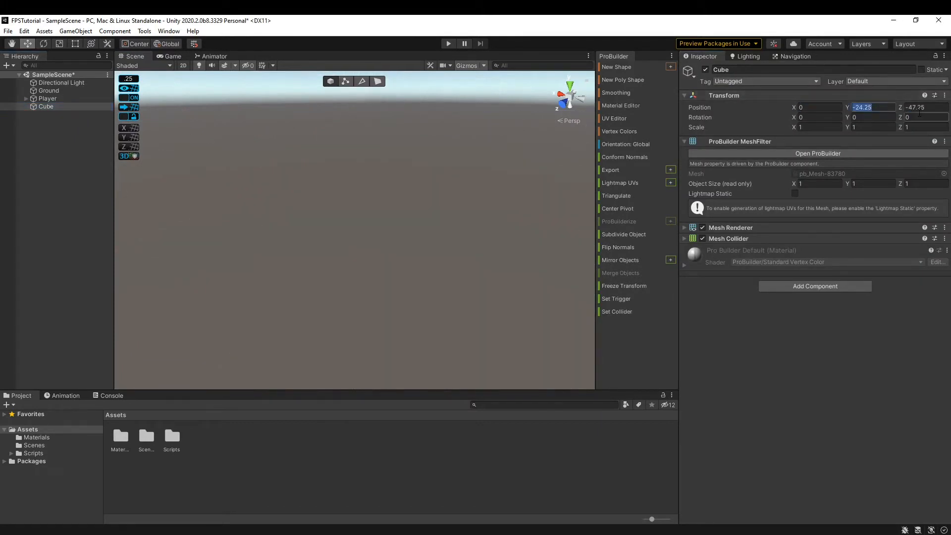
pyautogui.write('0')
pyautogui.press('Tab')
pyautogui.write('0')
# Drag the Cube back along Z until its Position reads X 0, Y 0, Z -16.
pyautogui.moveTo(338, 198); pyautogui.dragTo(347, 251, button='right')
pyautogui.moveTo(350, 252); pyautogui.dragTo(532, 206)
pyautogui.moveTo(488, 197); pyautogui.dragTo(456, 165, button='right')
pyautogui.moveTo(343, 251); pyautogui.dragTo(495, 208)
pyautogui.moveTo(495, 208); pyautogui.dragTo(488, 184, button='right')
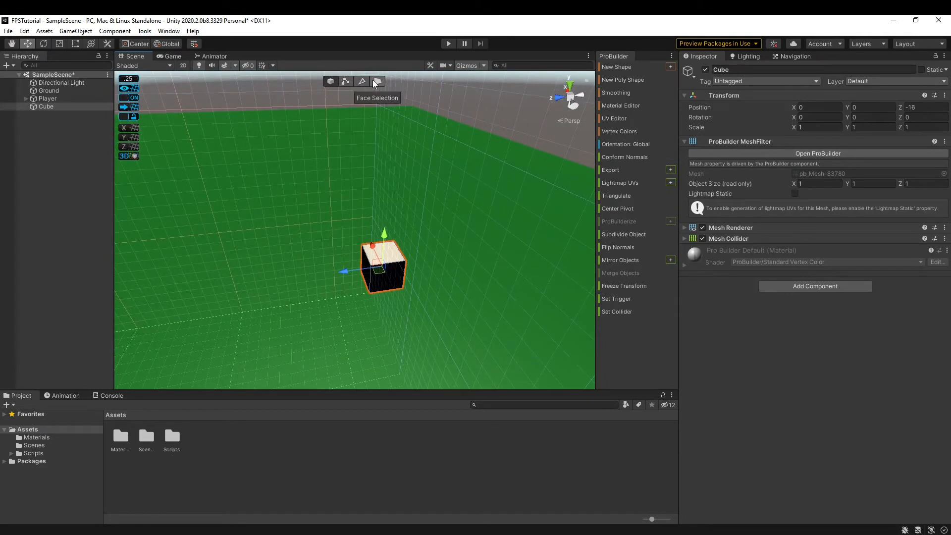
# In vertex mode, pull the cube's top front vertex in along Z and back out.
pyautogui.click(737, 142)
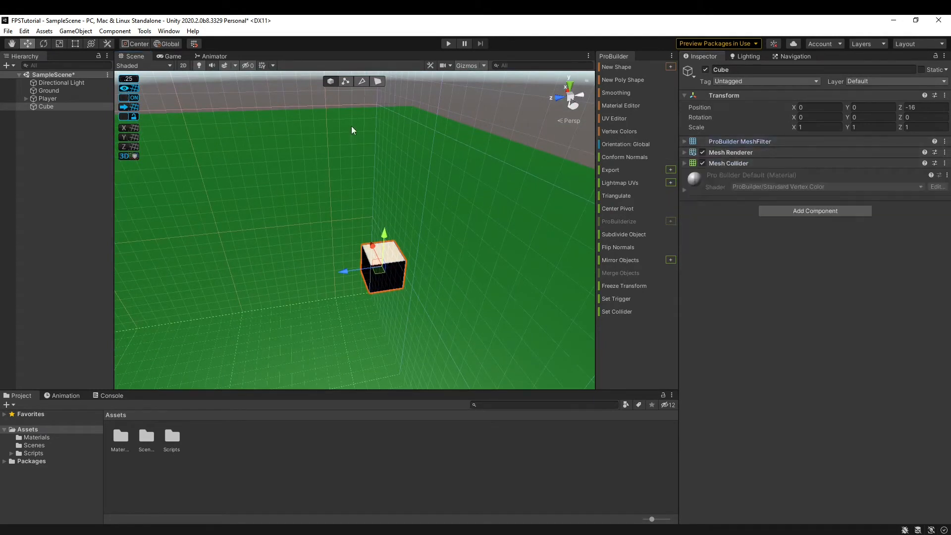
pyautogui.click(349, 81)
pyautogui.press('w')
pyautogui.moveTo(355, 212); pyautogui.dragTo(339, 222, button='right')
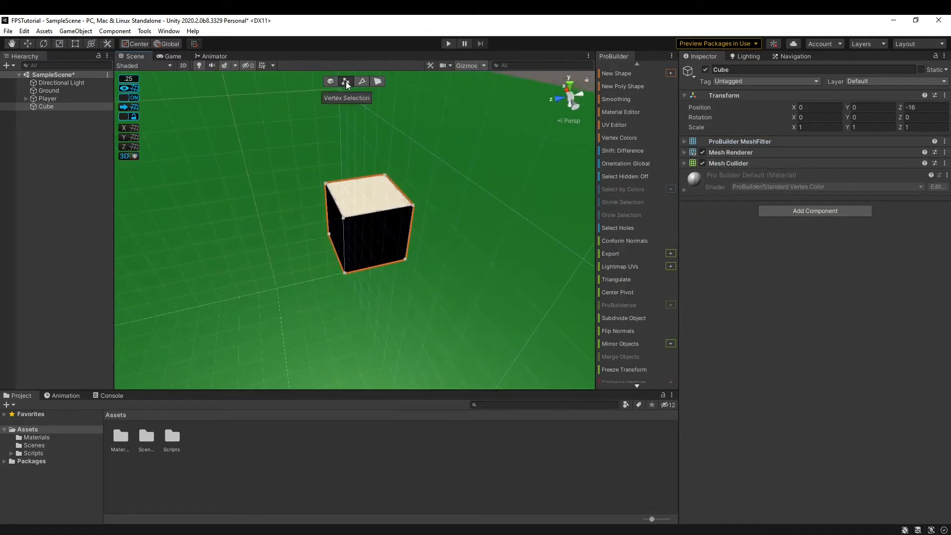
pyautogui.click(344, 218)
pyautogui.press('w')
pyautogui.moveTo(344, 218)
pyautogui.mouseDown(button='right')
pyautogui.moveTo(398, 216)
pyautogui.moveTo(342, 223)
pyautogui.mouseUp(button='right')
pyautogui.press('d')
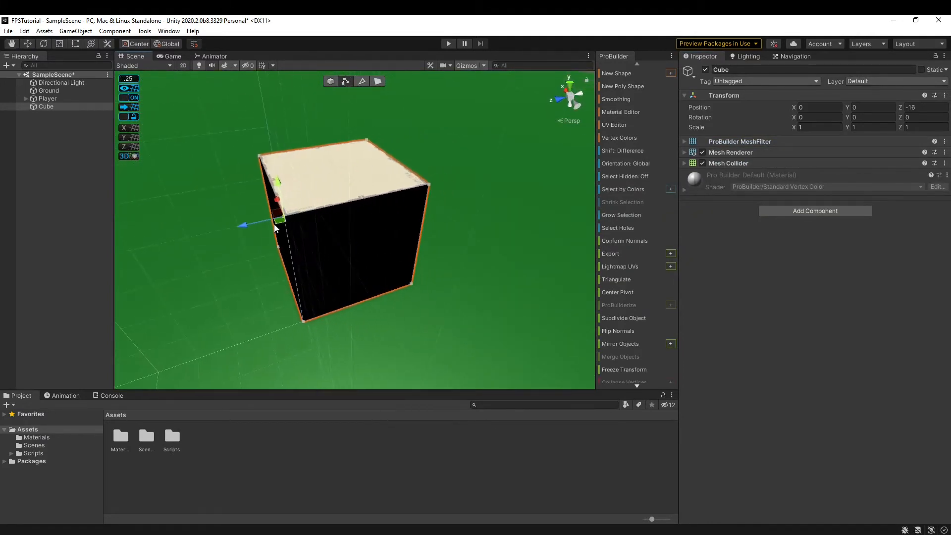
pyautogui.moveTo(241, 225); pyautogui.dragTo(329, 208)
pyautogui.press('a')
pyautogui.moveTo(332, 210); pyautogui.dragTo(312, 213, button='right')
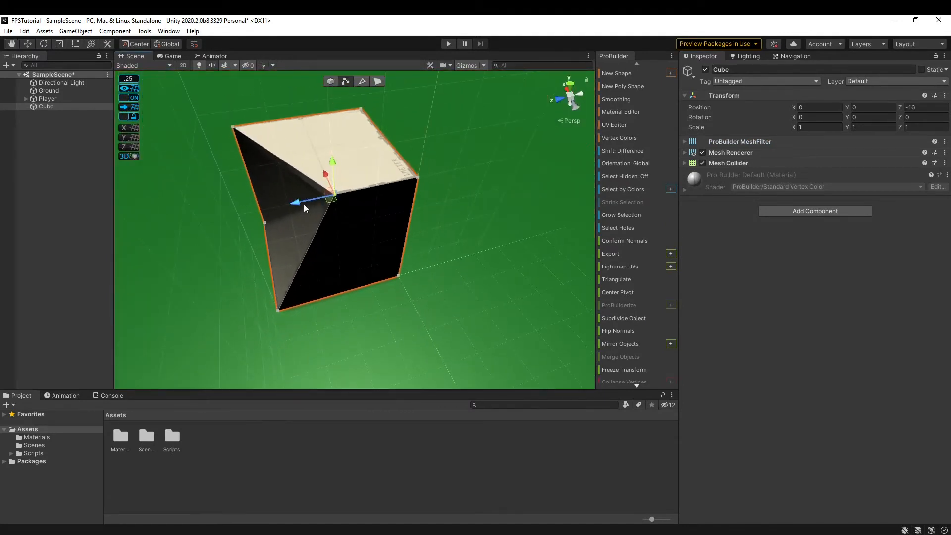
pyautogui.moveTo(304, 203); pyautogui.dragTo(211, 221)
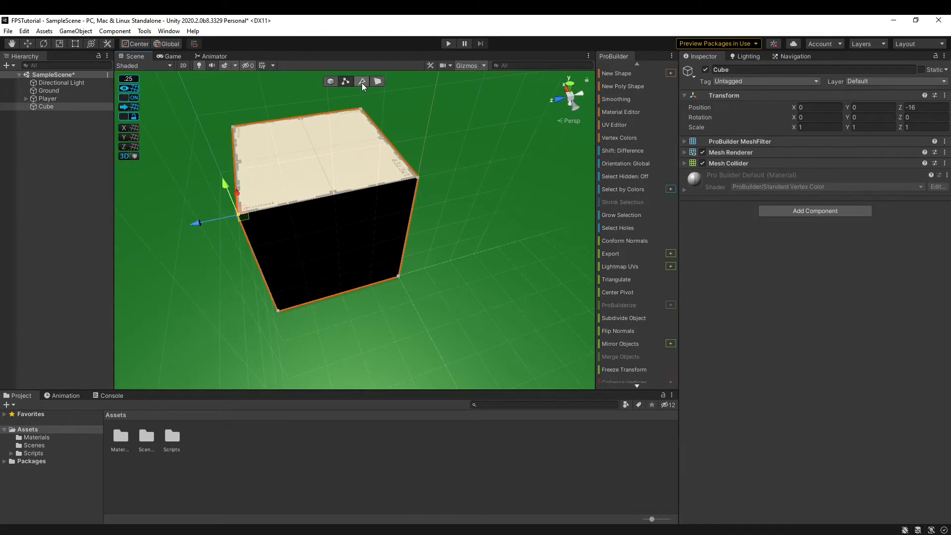
# In edge mode, shift the cube's top front edge left along X.
pyautogui.click(362, 84)
pyautogui.click(374, 190)
pyautogui.press('a')
pyautogui.moveTo(376, 190); pyautogui.dragTo(518, 179, button='right')
pyautogui.moveTo(559, 219)
pyautogui.mouseDown()
pyautogui.moveTo(428, 217)
pyautogui.moveTo(491, 219)
pyautogui.moveTo(412, 202)
pyautogui.moveTo(545, 231)
pyautogui.mouseUp()
pyautogui.click(382, 82)
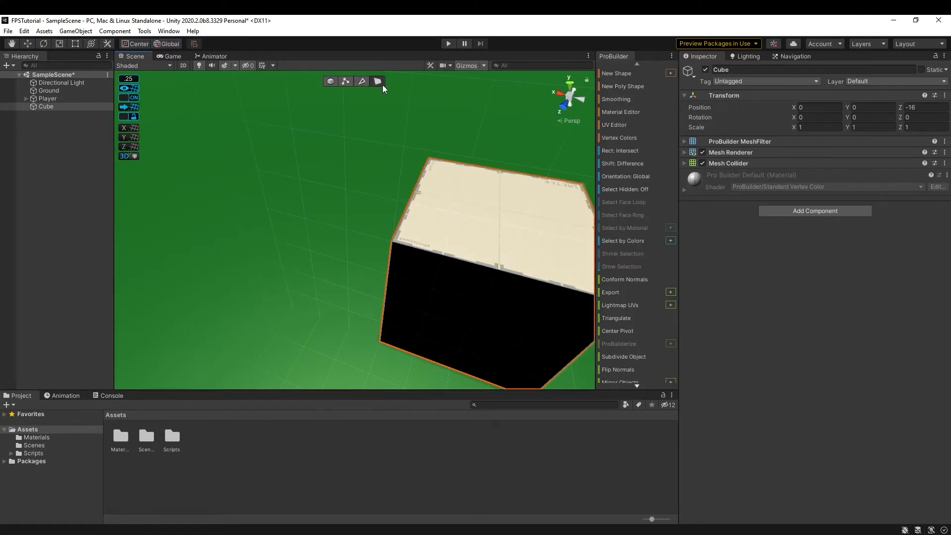
# Select a face of the cube, undoing an accidental move of the top face.
pyautogui.keyDown('alt'); pyautogui.moveTo(465, 201); pyautogui.dragTo(321, 240); pyautogui.keyUp('alt')
pyautogui.scroll(-4, 308, 201)
pyautogui.click(311, 197)
pyautogui.hotkey('ctrl', 'z')
pyautogui.scroll(-3, 358, 263)
pyautogui.scroll(5, 322, 240)
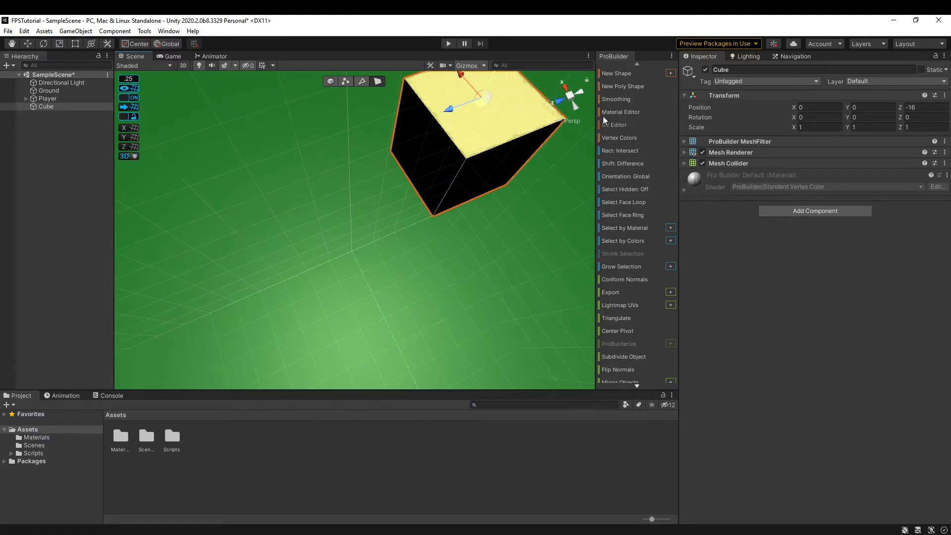
pyautogui.scroll(-2, 614, 357)
pyautogui.scroll(2, 614, 218)
pyautogui.scroll(-6, 614, 287)
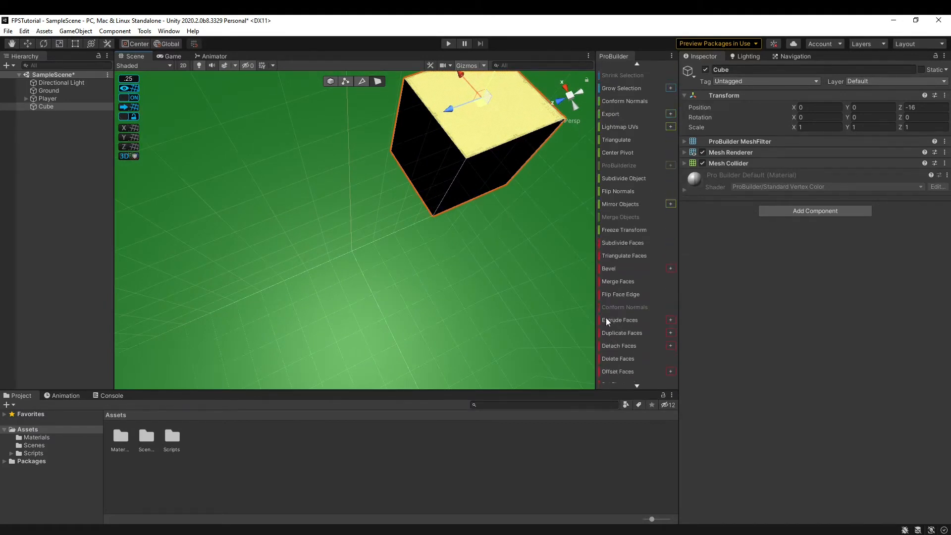
pyautogui.click(490, 187)
pyautogui.keyDown('alt'); pyautogui.moveTo(490, 189); pyautogui.dragTo(476, 215); pyautogui.keyUp('alt')
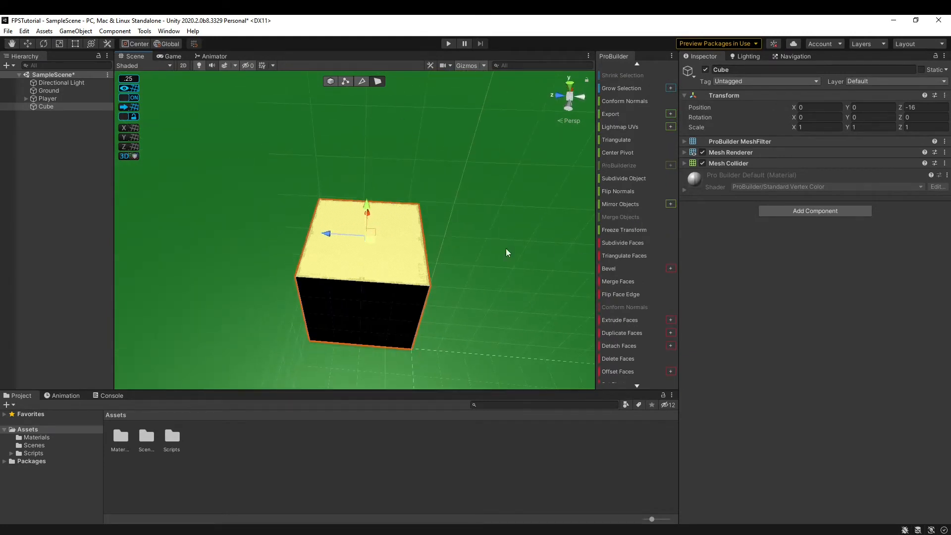
# Orbit and fly the view to a close, high angle on the cube.
pyautogui.keyDown('alt'); pyautogui.moveTo(447, 264); pyautogui.dragTo(518, 243); pyautogui.keyUp('alt')
pyautogui.scroll(5, 518, 242)
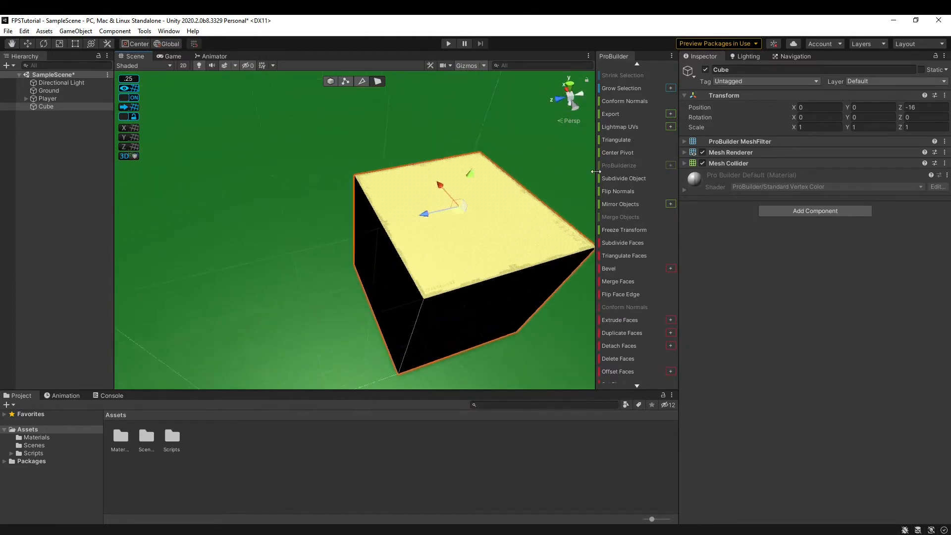
pyautogui.scroll(5, 618, 148)
pyautogui.scroll(3, 618, 148)
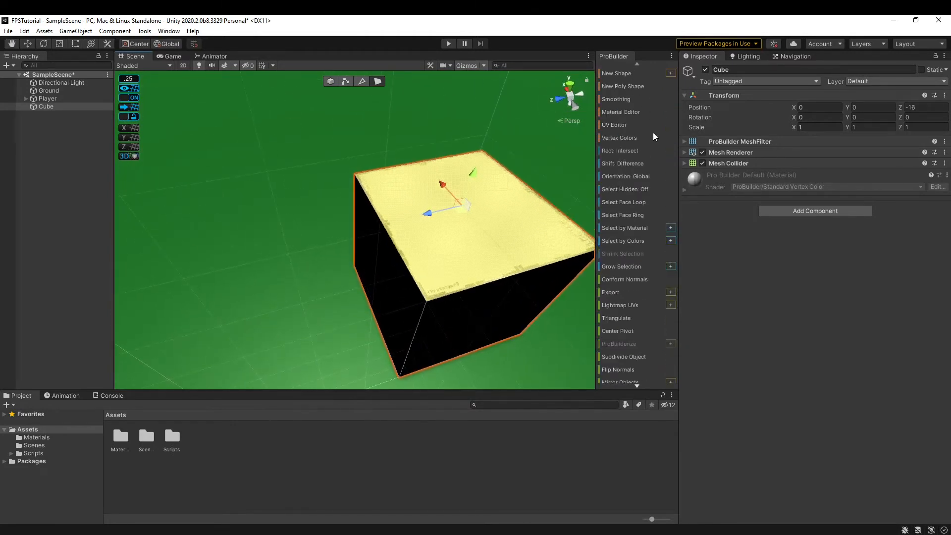
pyautogui.keyDown('alt'); pyautogui.moveTo(403, 260); pyautogui.dragTo(334, 208); pyautogui.keyUp('alt')
pyautogui.scroll(-3, 337, 209)
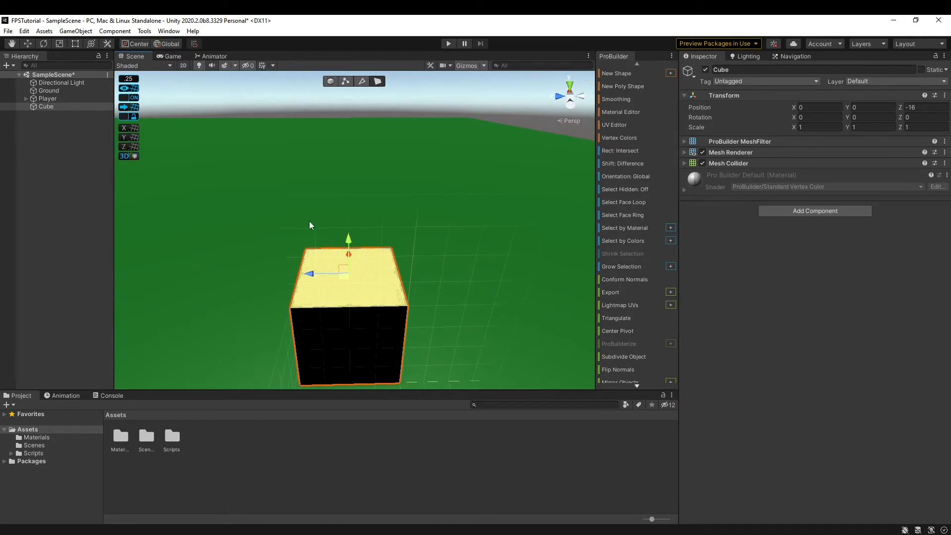
pyautogui.keyDown('alt'); pyautogui.moveTo(309, 221); pyautogui.dragTo(333, 269); pyautogui.keyUp('alt')
pyautogui.press('s')
pyautogui.moveTo(332, 269); pyautogui.dragTo(362, 246, button='right')
pyautogui.press('s')
pyautogui.press('a')
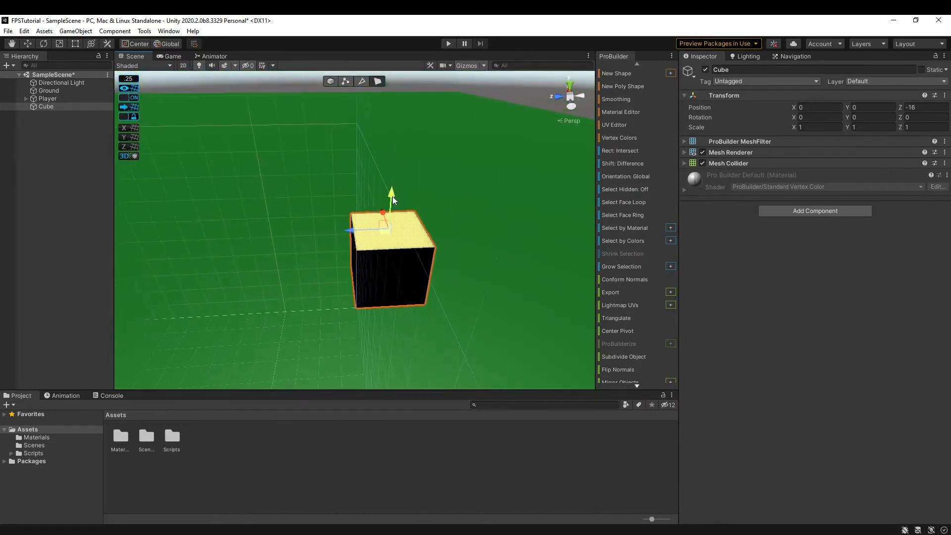
# Drag the top face up along Y to stretch the cube into a tall column.
pyautogui.moveTo(393, 199); pyautogui.dragTo(416, 70)
pyautogui.moveTo(417, 144); pyautogui.dragTo(216, 132, button='right')
pyautogui.press('w')
pyautogui.press('d')
pyautogui.press('s')
pyautogui.moveTo(299, 149); pyautogui.dragTo(322, 161, button='right')
pyautogui.press('d')
pyautogui.press('a')
pyautogui.press('w')
pyautogui.press('s')
pyautogui.scroll(-3, 611, 332)
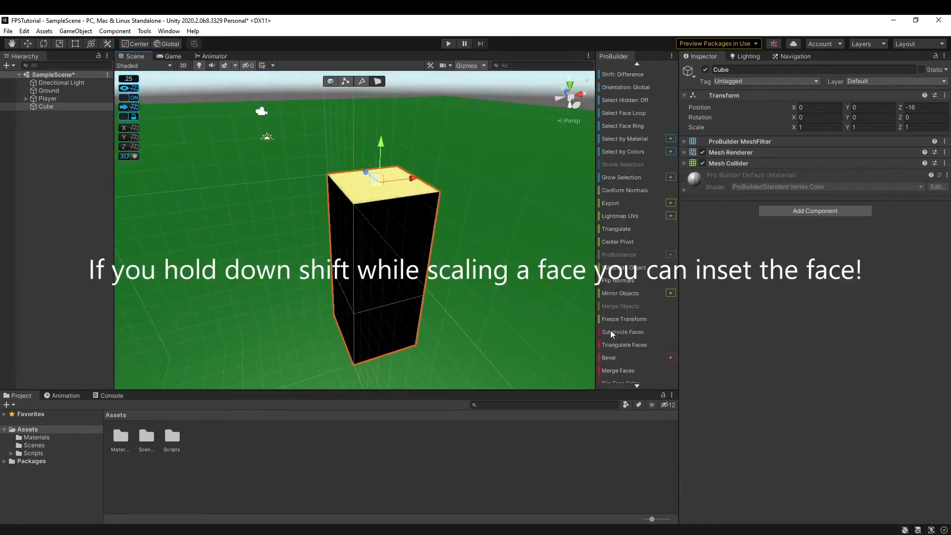
# Bevel the box's top face, insetting a smaller inner face.
pyautogui.click(625, 360)
pyautogui.moveTo(436, 248); pyautogui.dragTo(743, 260, button='right')
pyautogui.press('w')
pyautogui.press('d')
pyautogui.press('a')
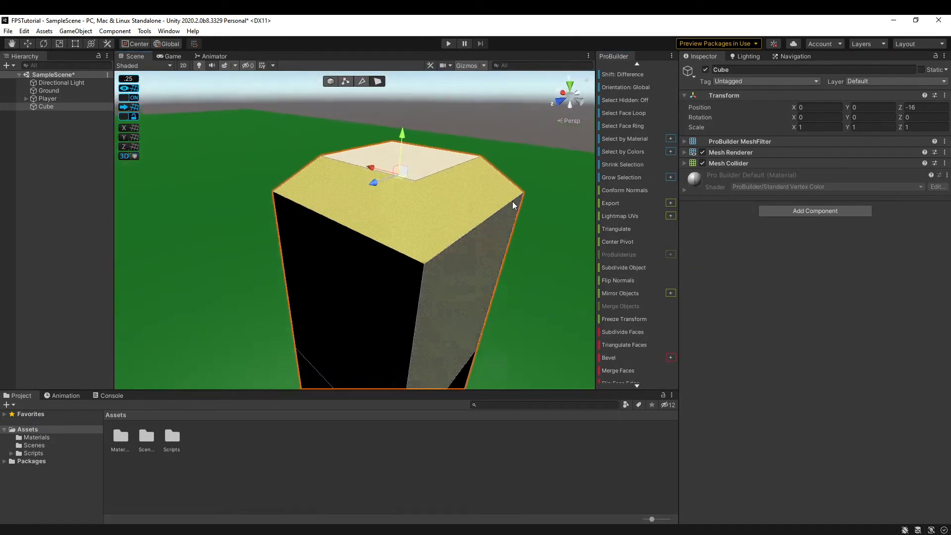
pyautogui.moveTo(513, 204); pyautogui.dragTo(343, 272, button='right')
pyautogui.press('w')
# Undo the bevel and the upward stretch, then return to Object selection mode.
pyautogui.press('d')
pyautogui.hotkey('ctrl', 'z')
pyautogui.scroll(-3, 645, 338)
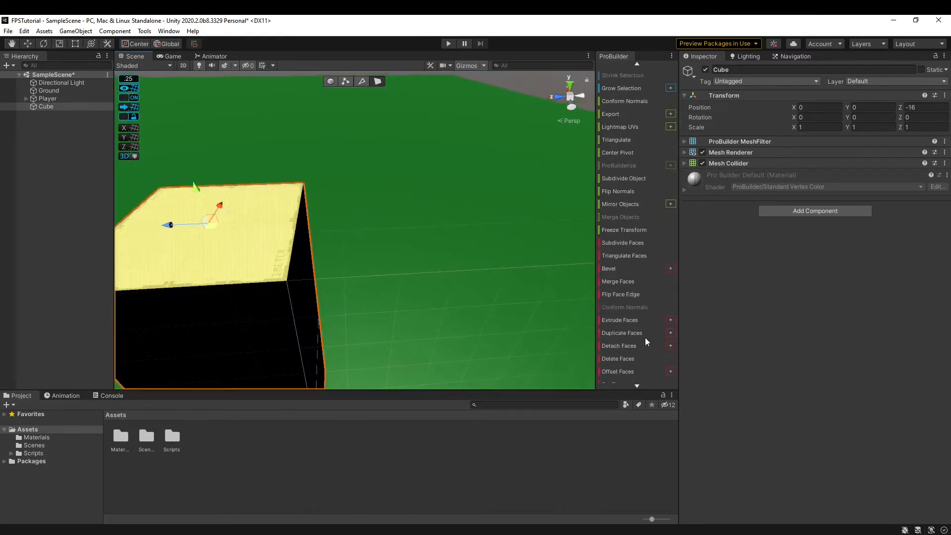
pyautogui.scroll(-6, 506, 298)
pyautogui.moveTo(506, 298)
pyautogui.mouseDown(button='right')
pyautogui.moveTo(421, 269)
pyautogui.moveTo(464, 286)
pyautogui.moveTo(633, 287)
pyautogui.moveTo(499, 286)
pyautogui.mouseUp(button='right')
pyautogui.hotkey('ctrl', 'z')
pyautogui.click(329, 82)
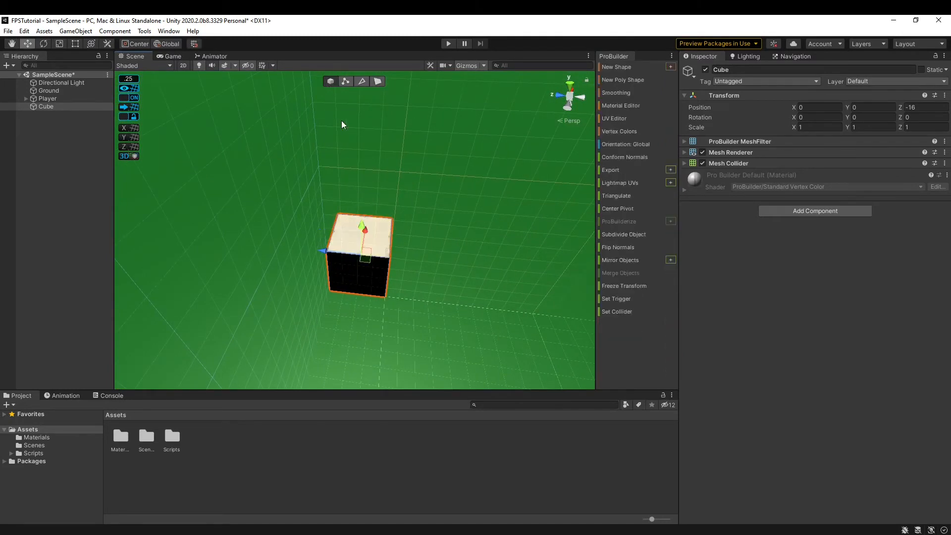
# Flip the cube's normals and pull its top face up into a tall block.
pyautogui.moveTo(342, 123); pyautogui.dragTo(569, 244, button='right')
pyautogui.click(622, 245)
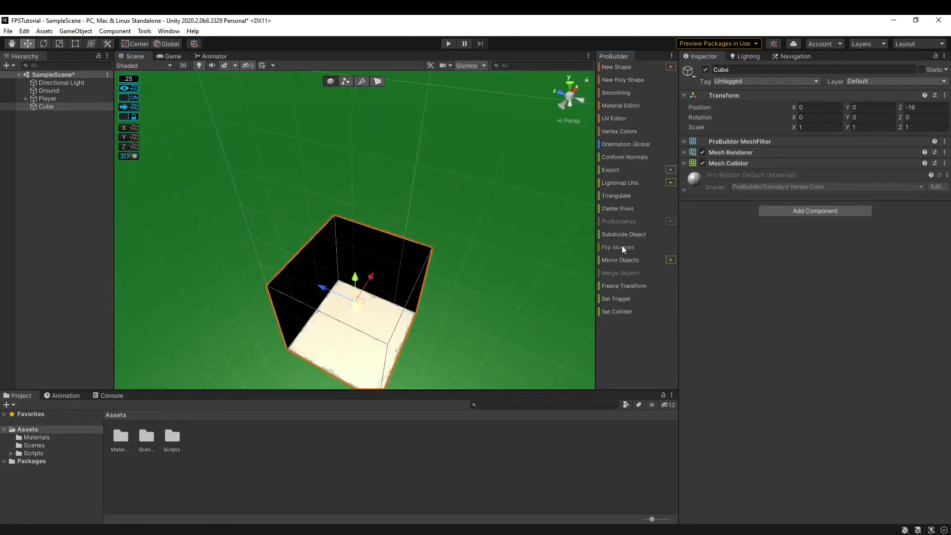
pyautogui.moveTo(463, 255); pyautogui.dragTo(412, 129, button='right')
pyautogui.click(380, 83)
pyautogui.moveTo(353, 197); pyautogui.dragTo(386, 198, button='right')
pyautogui.moveTo(340, 205); pyautogui.dragTo(349, 93)
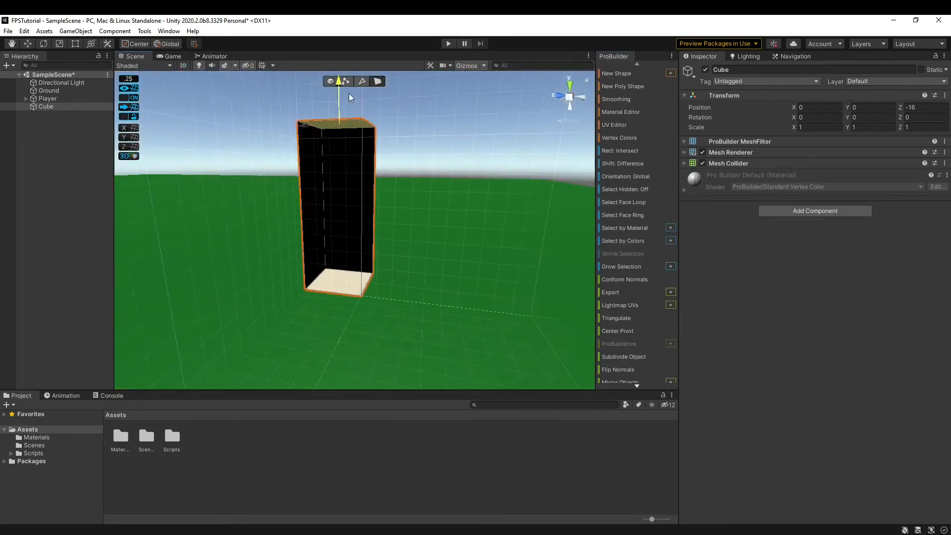
pyautogui.moveTo(349, 94); pyautogui.dragTo(353, 118, button='right')
# Select the block's inner left face and inspect it from several distances.
pyautogui.click(287, 222)
pyautogui.moveTo(288, 221); pyautogui.dragTo(508, 163, button='right')
pyautogui.press('s')
pyautogui.press('w')
pyautogui.press('s')
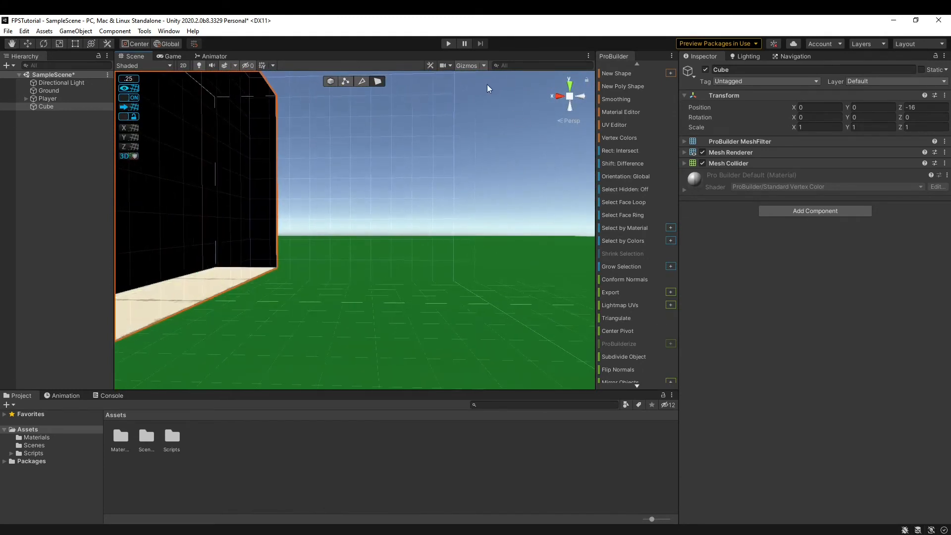
# Back in object mode, flip the normals again and fly around the block.
pyautogui.click(330, 81)
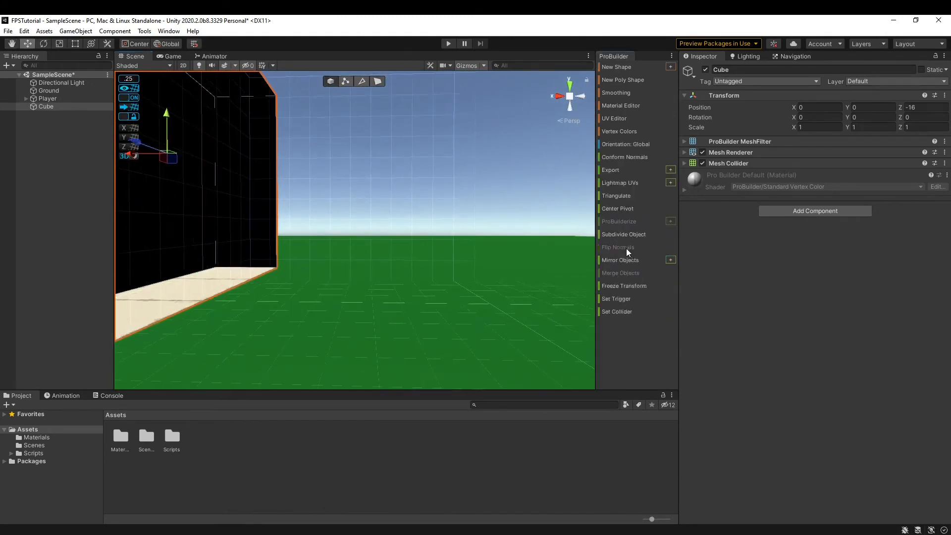
pyautogui.click(627, 252)
pyautogui.press('a')
pyautogui.moveTo(366, 287); pyautogui.dragTo(342, 312, button='right')
pyautogui.press('s')
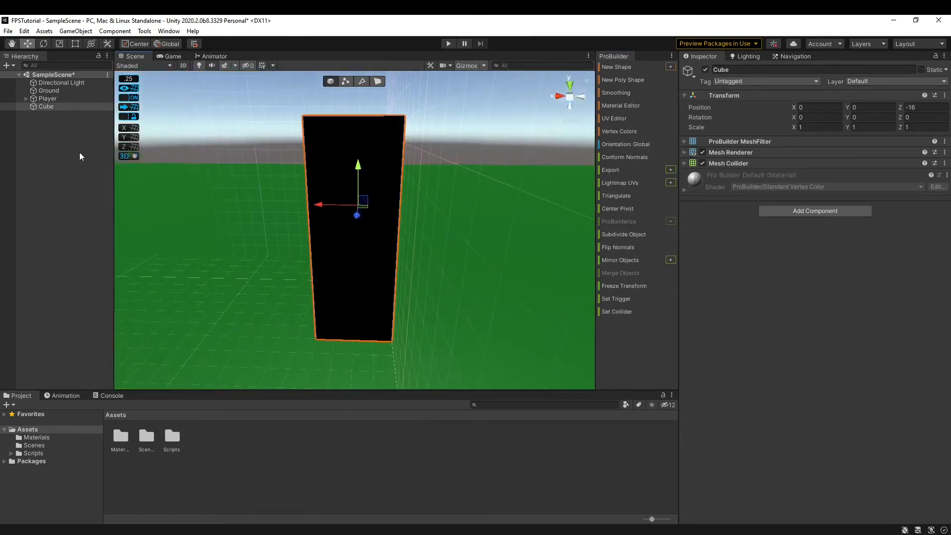
pyautogui.press('w')
pyautogui.moveTo(382, 219); pyautogui.dragTo(417, 268, button='right')
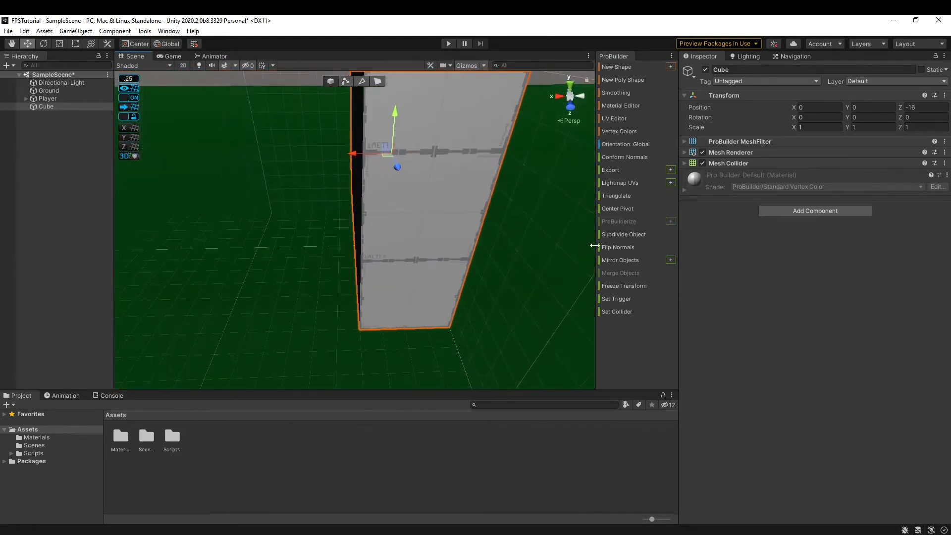
# Flip the whole cube inside out, then move its right wall face along X and back.
pyautogui.click(615, 247)
pyautogui.click(380, 81)
pyautogui.click(435, 154)
pyautogui.moveTo(445, 172); pyautogui.dragTo(438, 174, button='right')
pyautogui.moveTo(267, 169); pyautogui.dragTo(423, 183)
pyautogui.moveTo(416, 180); pyautogui.dragTo(534, 167, button='right')
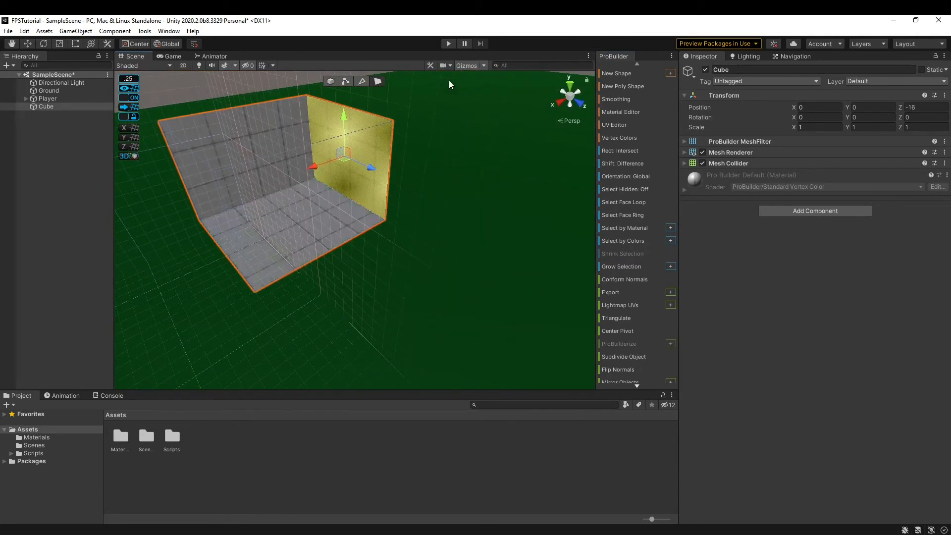
# Switch to vertex editing and orbit around the open room to a new angle.
pyautogui.click(349, 82)
pyautogui.moveTo(380, 182); pyautogui.dragTo(295, 172, button='right')
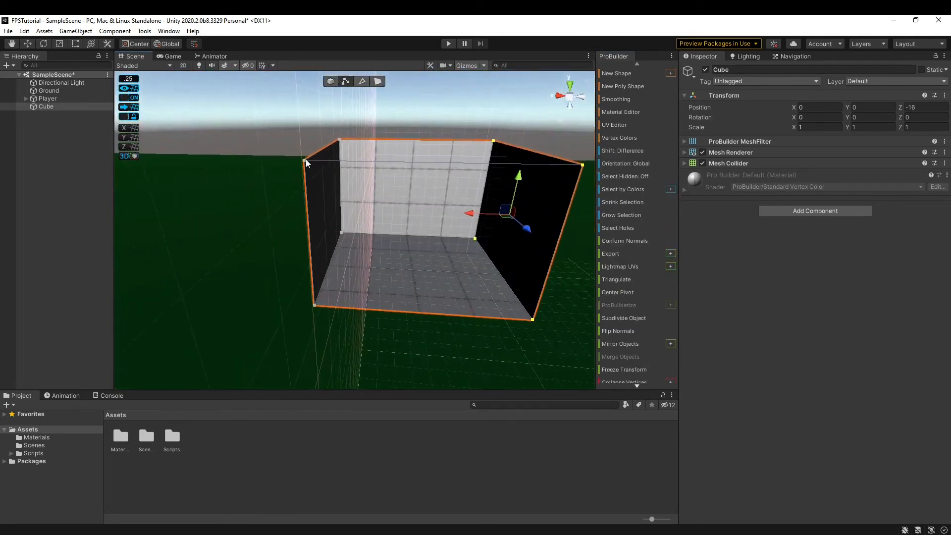
pyautogui.scroll(-3, 632, 343)
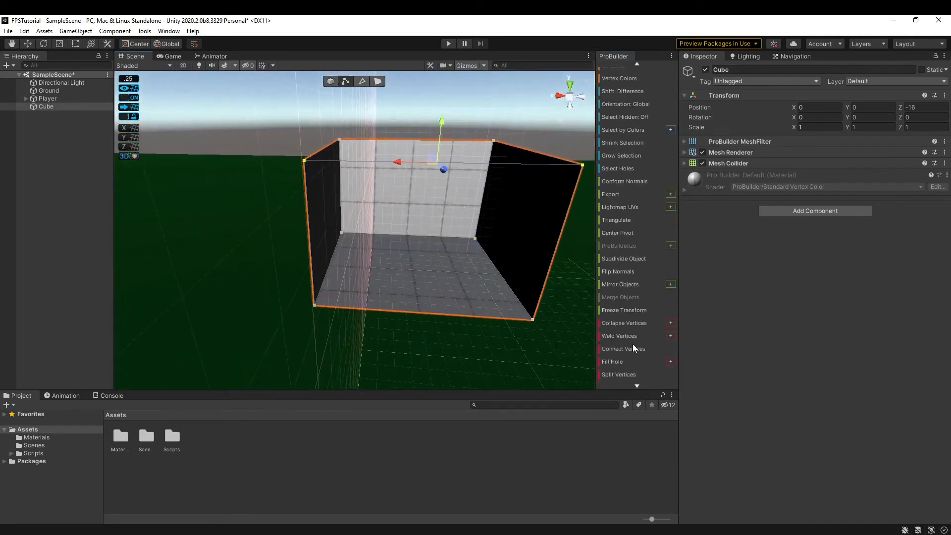
pyautogui.moveTo(399, 289); pyautogui.dragTo(477, 292, button='right')
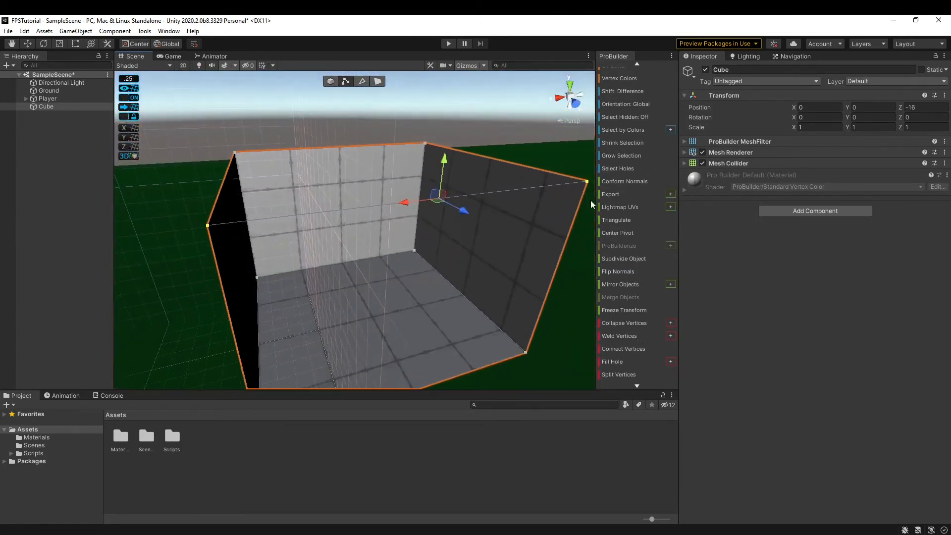
pyautogui.moveTo(286, 157); pyautogui.dragTo(355, 223, button='right')
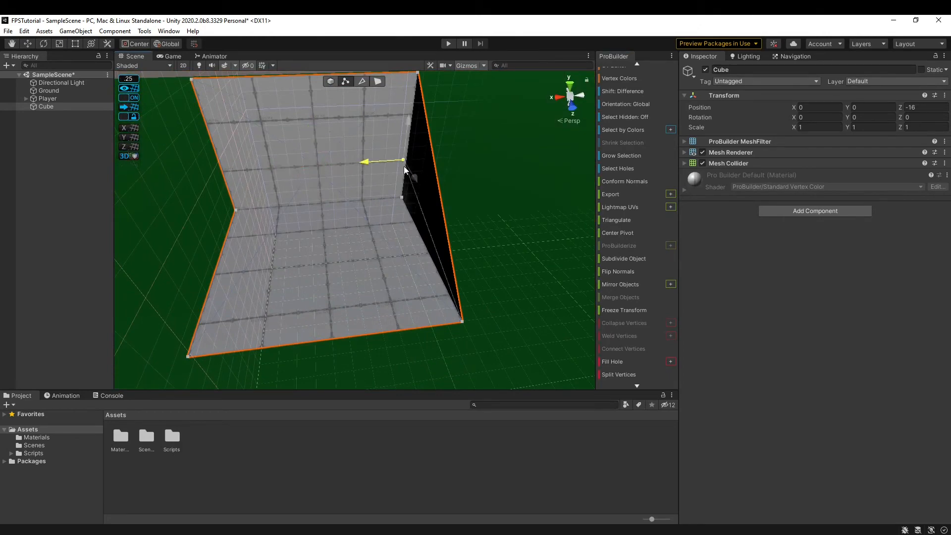
# Shift a top corner vertex right along X and back, then switch to edge editing.
pyautogui.moveTo(404, 166); pyautogui.dragTo(433, 166)
pyautogui.moveTo(433, 167); pyautogui.dragTo(477, 148, button='right')
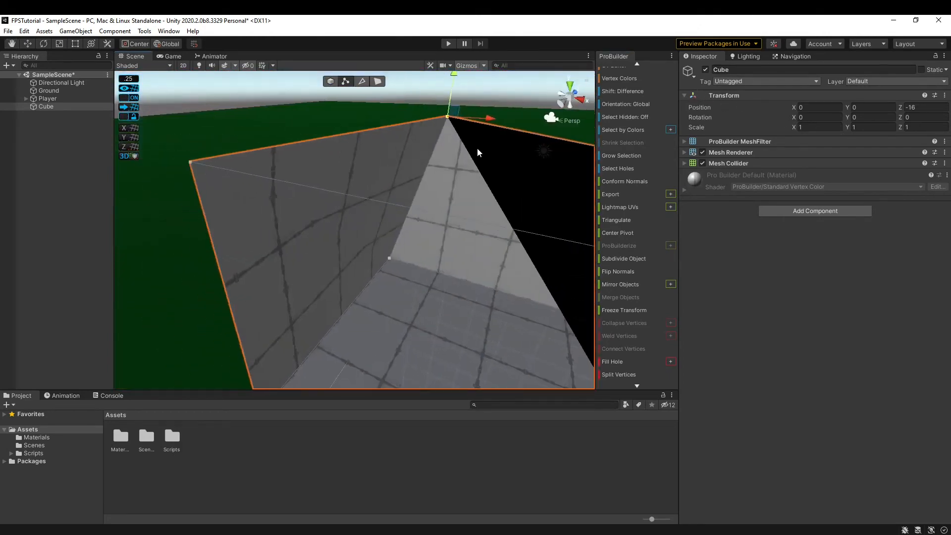
pyautogui.moveTo(486, 118); pyautogui.dragTo(421, 110)
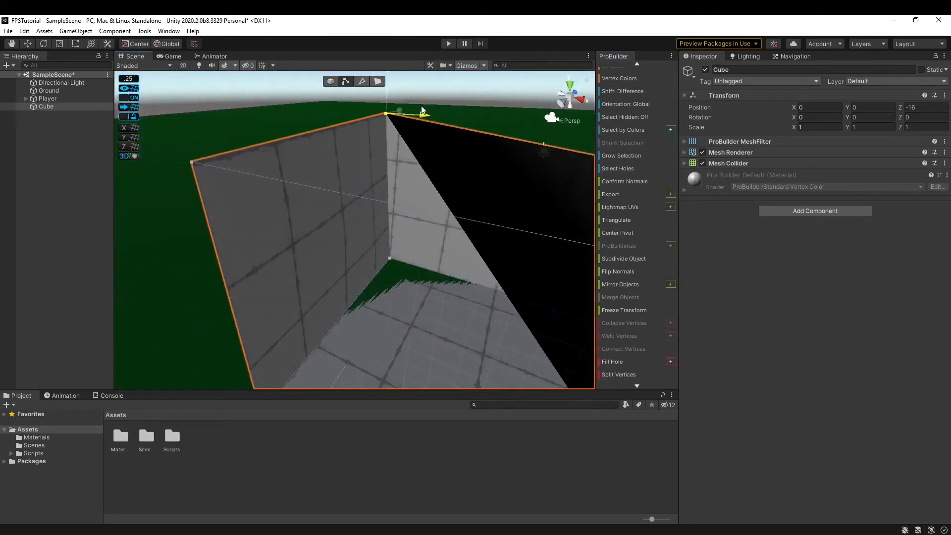
pyautogui.moveTo(422, 110); pyautogui.dragTo(772, 93, button='right')
pyautogui.moveTo(394, 196); pyautogui.dragTo(407, 226, button='right')
pyautogui.click(362, 82)
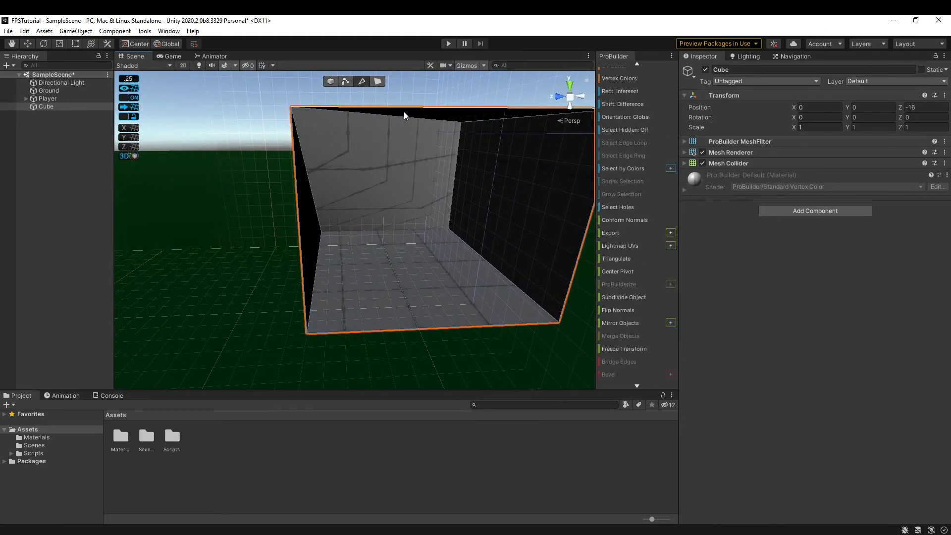
# Select the room's top edge and apply Connect Edges.
pyautogui.click(403, 116)
pyautogui.moveTo(404, 116); pyautogui.dragTo(513, 140, button='right')
pyautogui.scroll(-5, 607, 313)
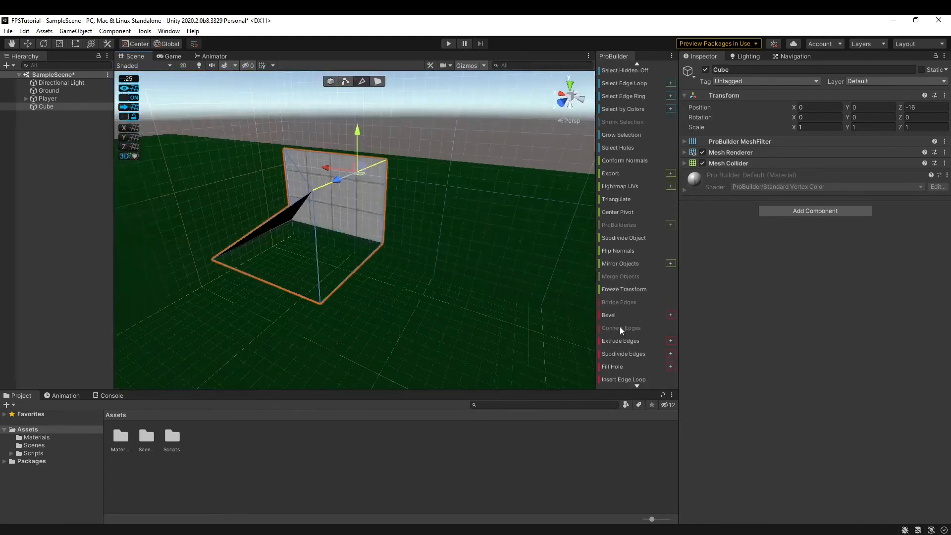
pyautogui.moveTo(545, 287); pyautogui.dragTo(599, 257, button='right')
pyautogui.scroll(-2, 622, 274)
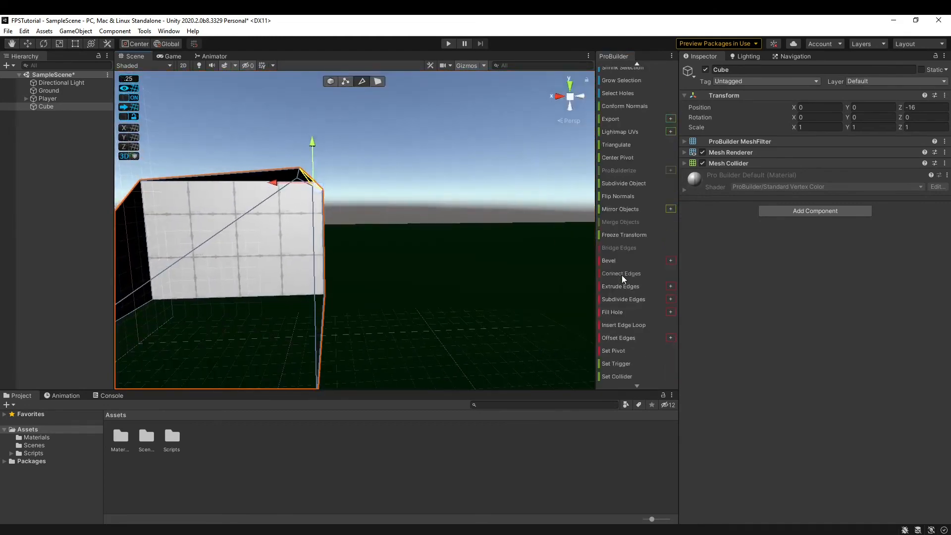
pyautogui.click(622, 275)
# Delete the room's right wall face and raise the cube to Y position 0.25.
pyautogui.moveTo(484, 216); pyautogui.dragTo(368, 73, button='right')
pyautogui.click(377, 83)
pyautogui.moveTo(350, 189); pyautogui.dragTo(260, 126, button='right')
pyautogui.click(377, 212)
pyautogui.press('Delete')
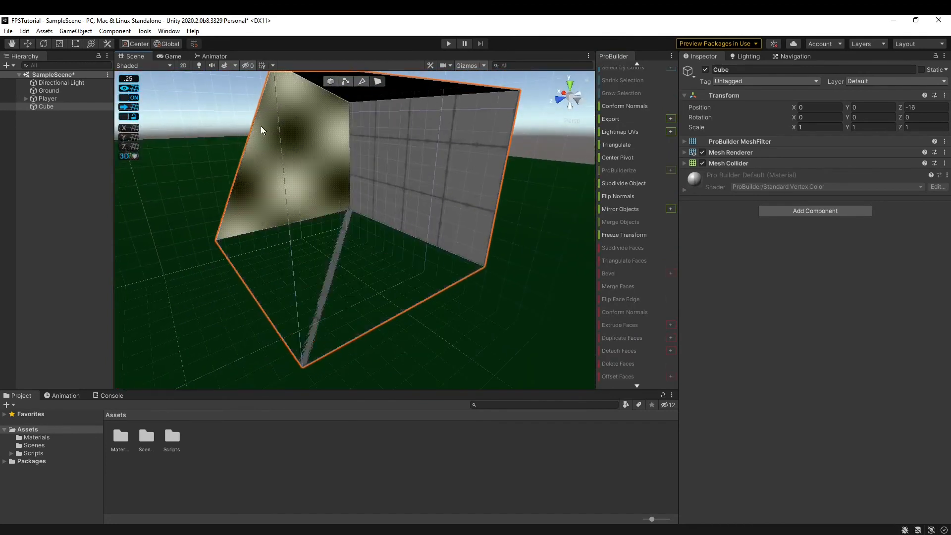
pyautogui.click(331, 81)
pyautogui.moveTo(337, 162); pyautogui.dragTo(338, 142)
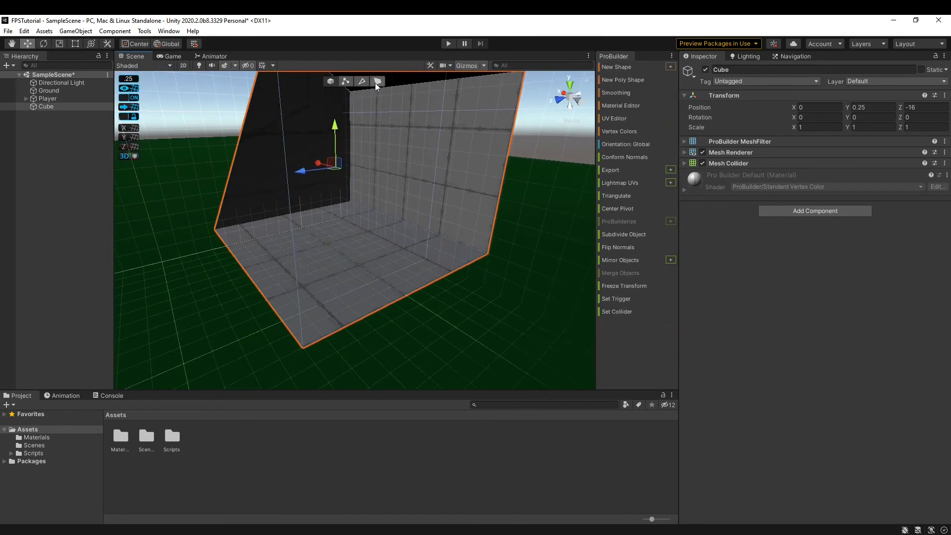
# Switch between edge and vertex modes while flying the camera into the cube.
pyautogui.click(362, 81)
pyautogui.moveTo(437, 237); pyautogui.dragTo(282, 29, button='right')
pyautogui.press('w')
pyautogui.press('w')
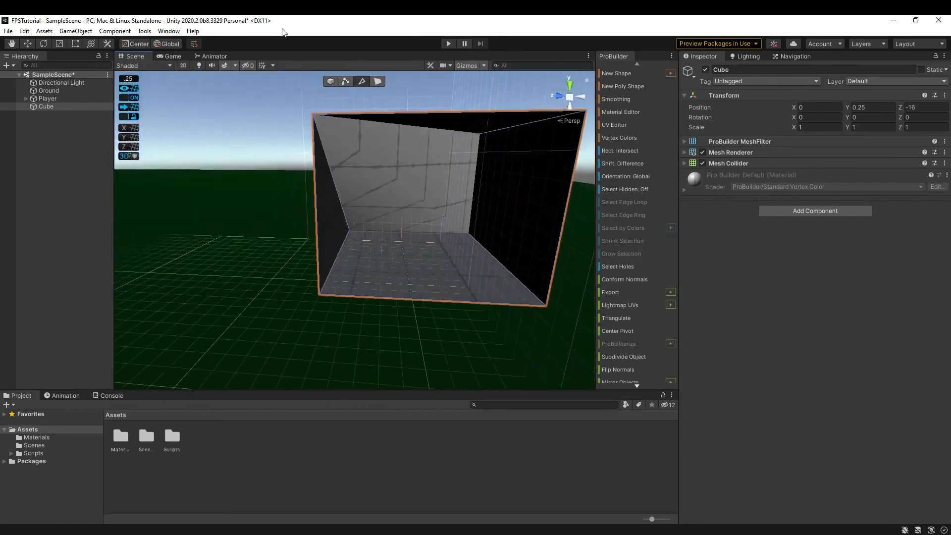
pyautogui.click(345, 82)
pyautogui.moveTo(316, 122); pyautogui.dragTo(365, 64, button='right')
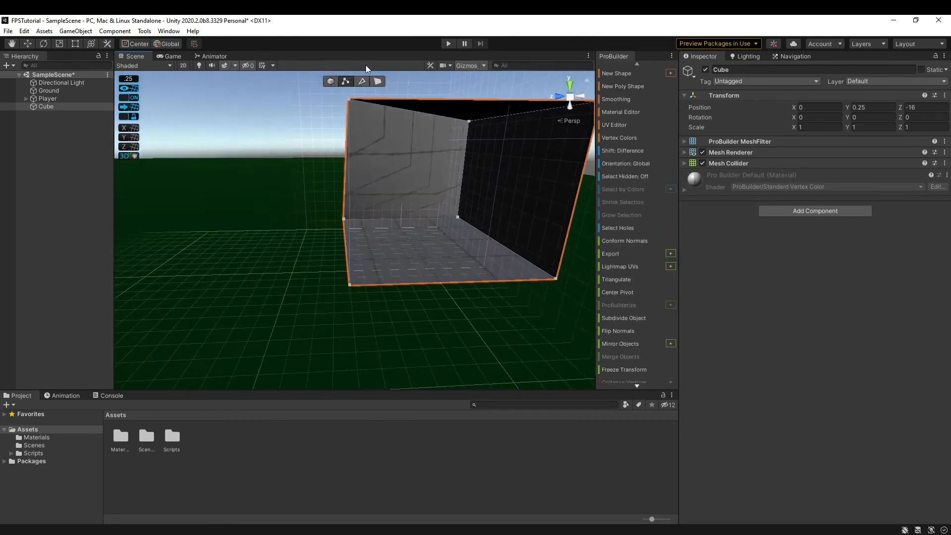
pyautogui.click(361, 81)
pyautogui.moveTo(355, 242); pyautogui.dragTo(437, 244, button='right')
# Select the front-left vertical and front bottom edges, then delete the Cube from the scene.
pyautogui.click(284, 267)
pyautogui.keyDown('shift'); pyautogui.click(367, 294); pyautogui.keyUp('shift')
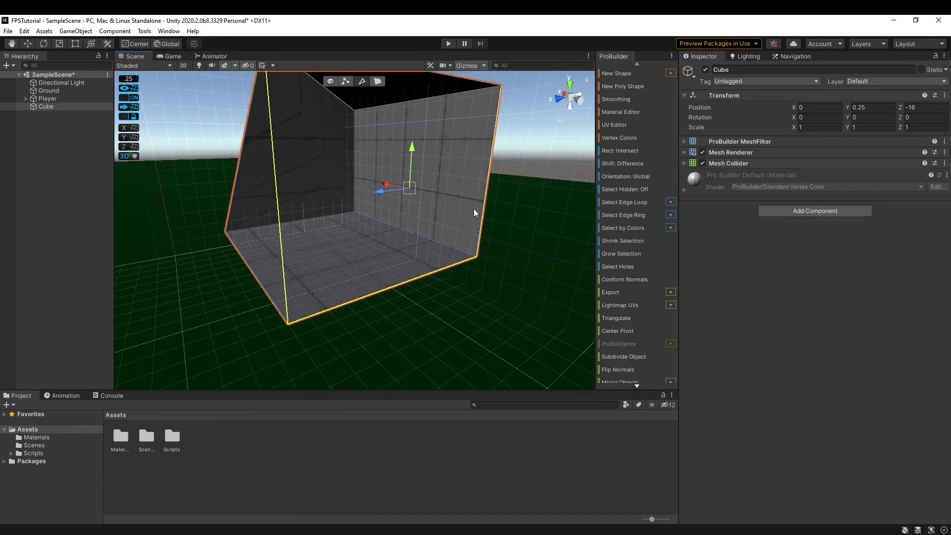
pyautogui.moveTo(464, 192); pyautogui.dragTo(419, 195, button='right')
pyautogui.scroll(-3, 636, 355)
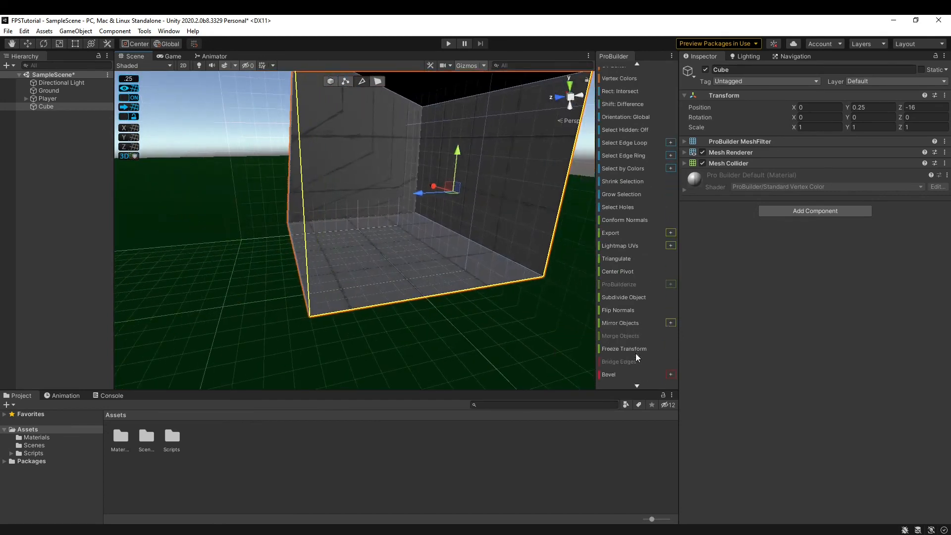
pyautogui.scroll(-3, 635, 353)
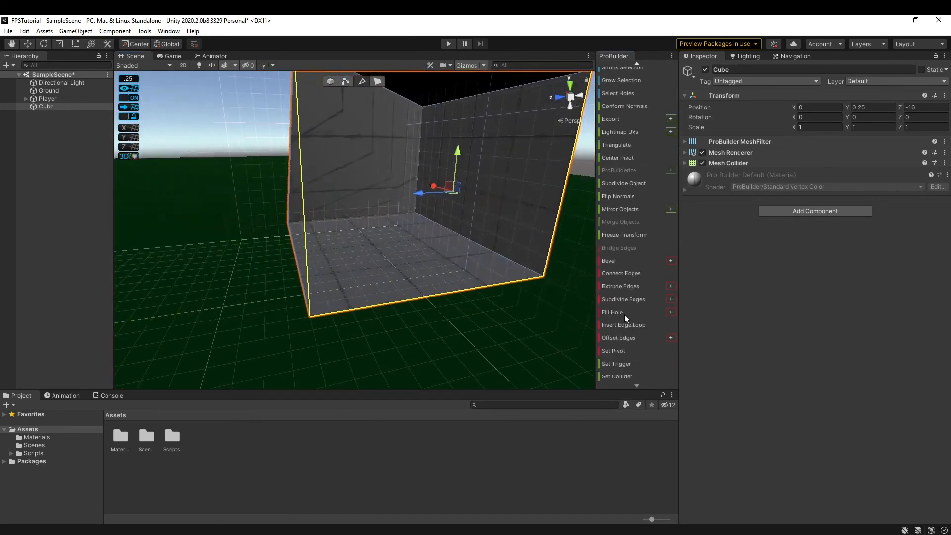
pyautogui.moveTo(325, 281); pyautogui.dragTo(353, 162, button='right')
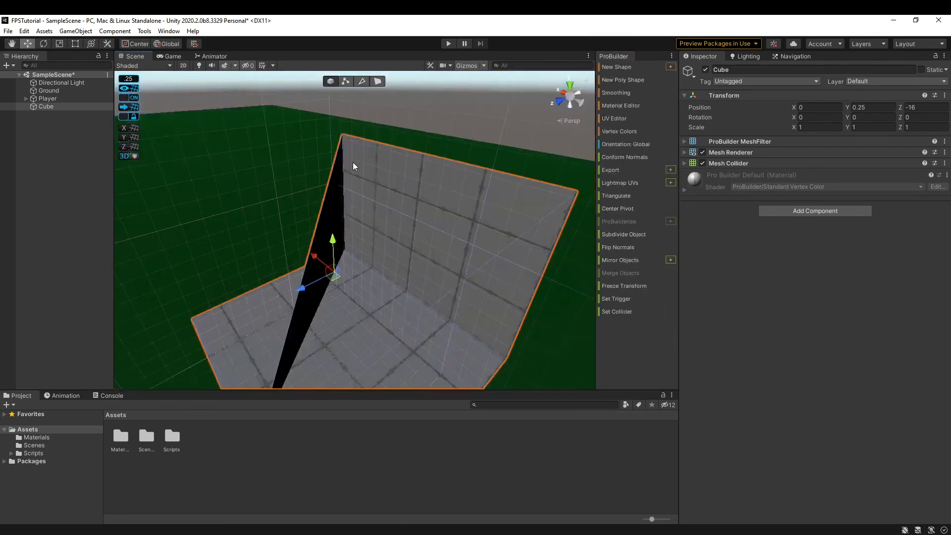
pyautogui.press('Delete')
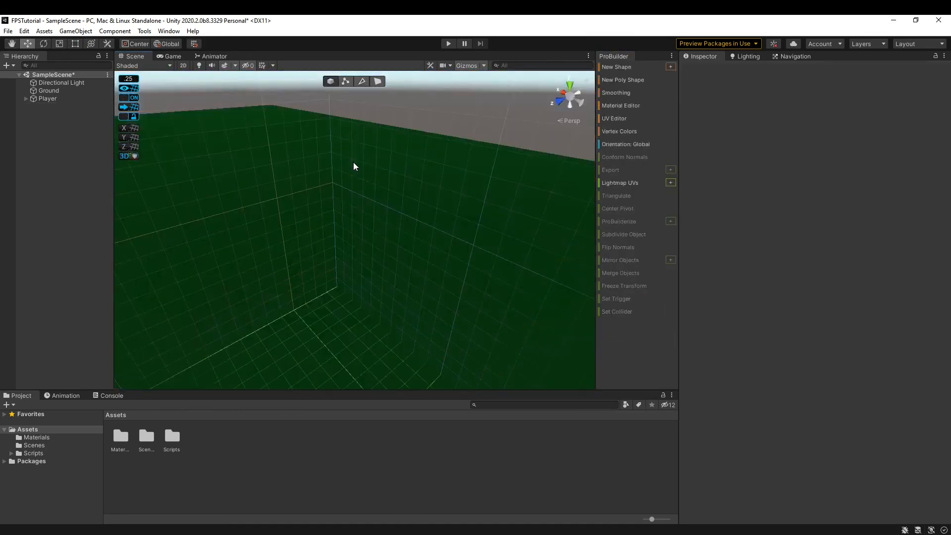